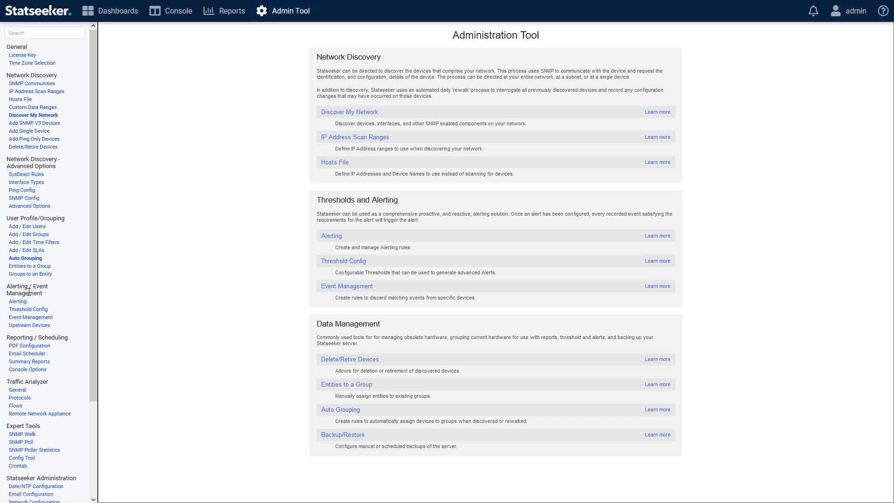
Open the threshold configuration and start a new threshold named "Outbound 10min 90%".
click(30, 310)
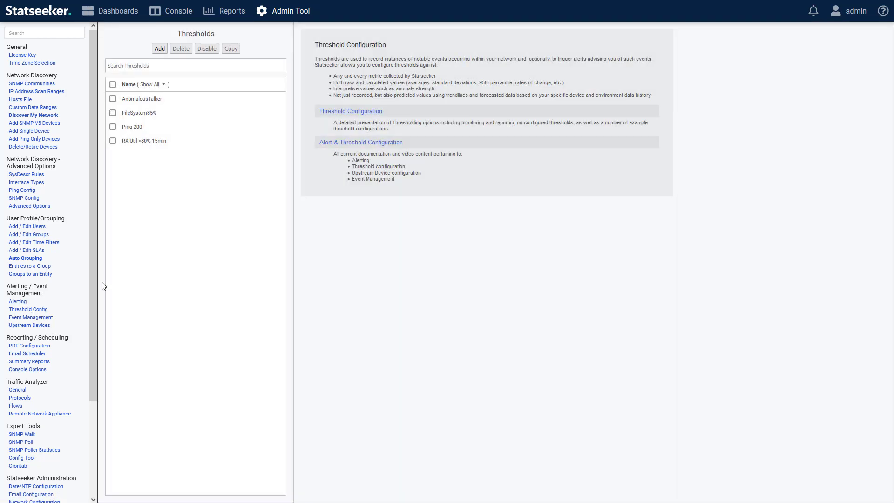
click(160, 49)
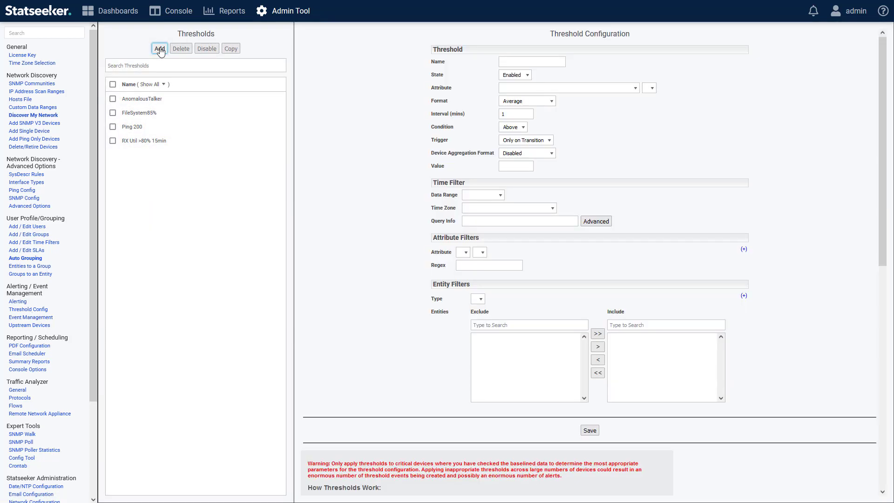
click(511, 59)
text(Outbound)
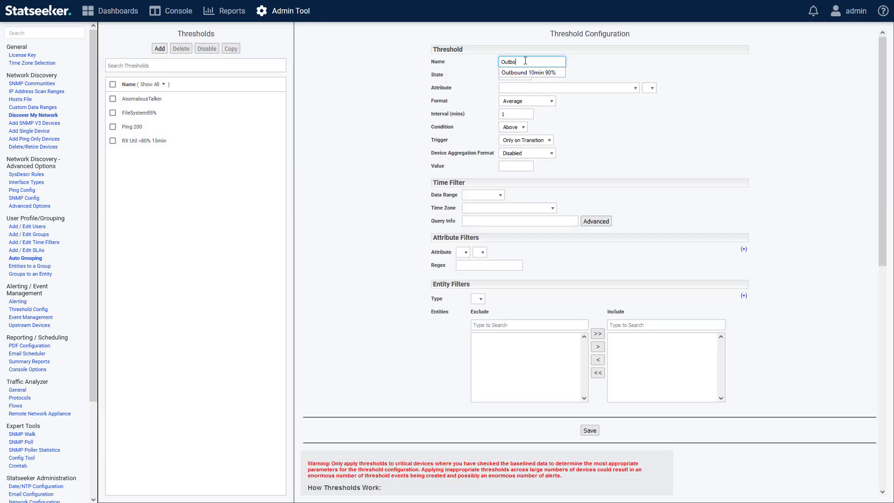
click(536, 72)
Set the threshold's attribute to Interface with the Tx Util metric.
click(521, 89)
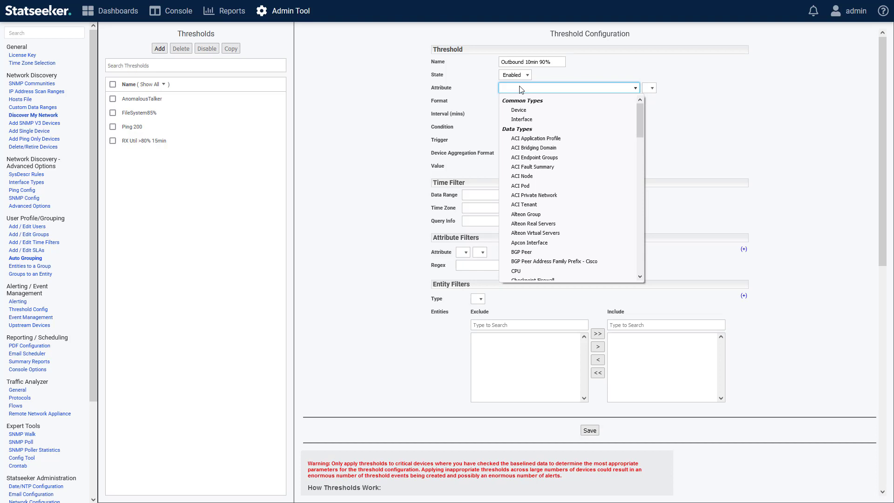
click(530, 119)
click(674, 88)
drag(706, 118, 708, 242)
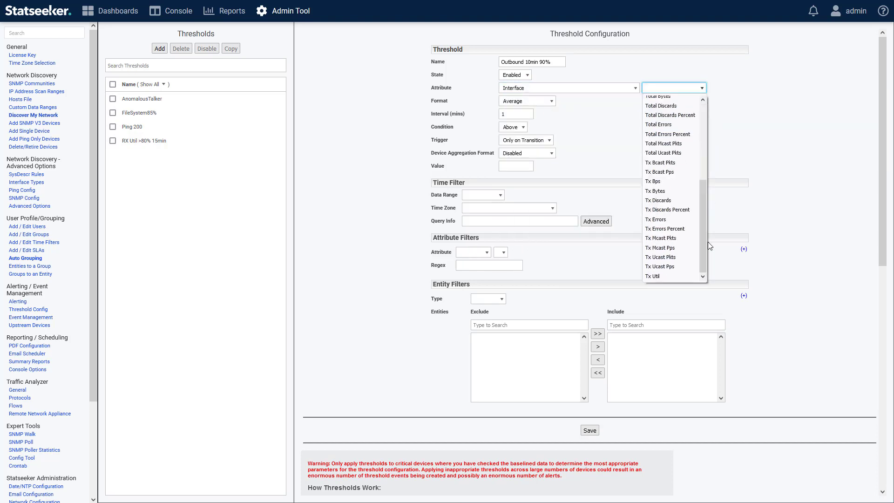
click(674, 277)
Set the threshold's format to Average and its value to 90.
click(531, 100)
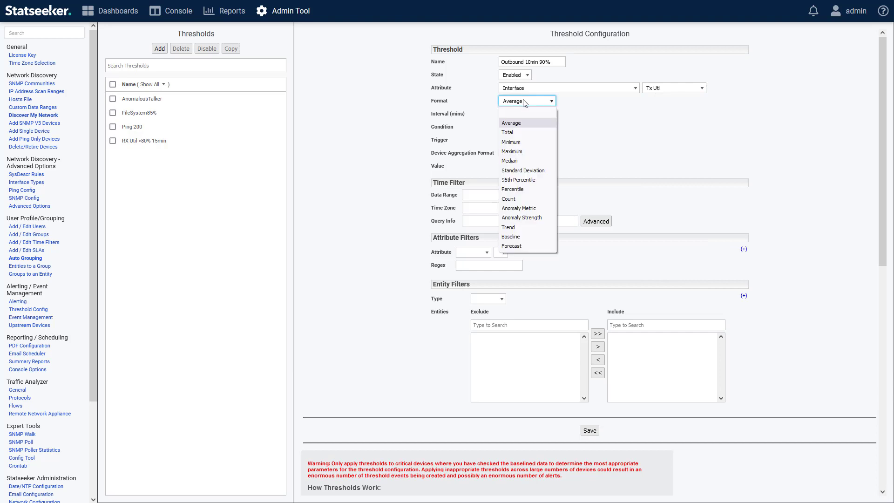
click(531, 124)
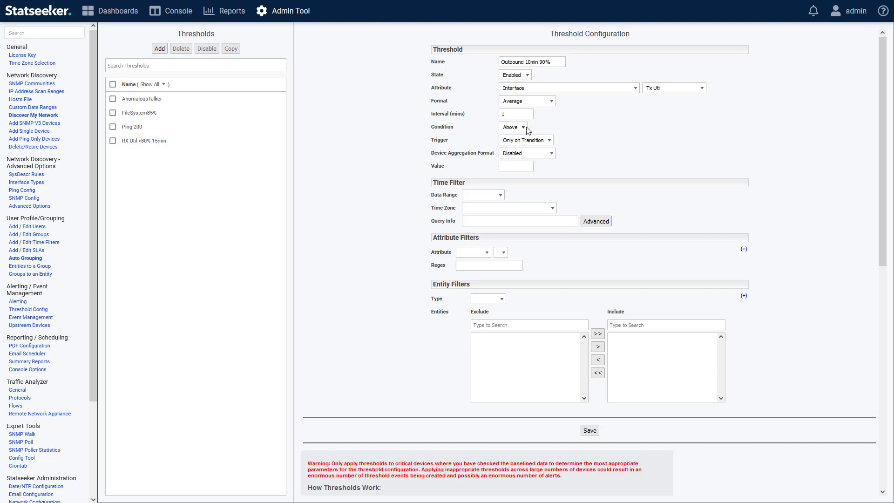
click(529, 162)
text(90)
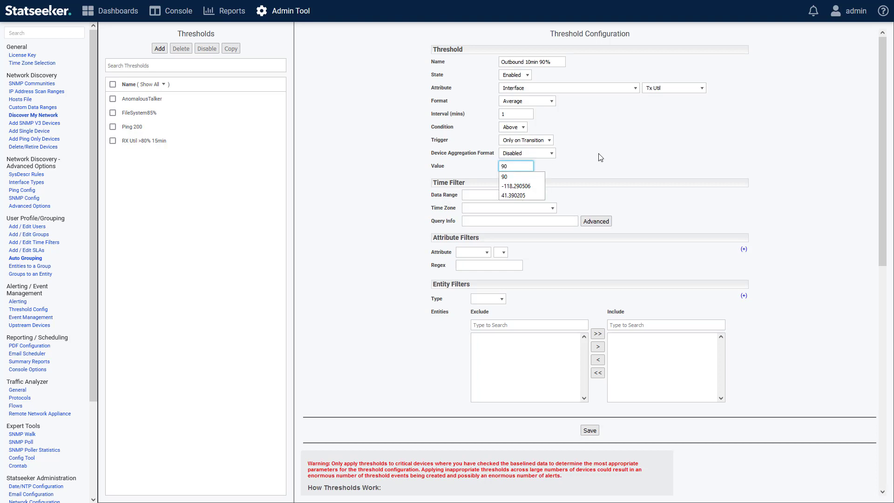
click(601, 158)
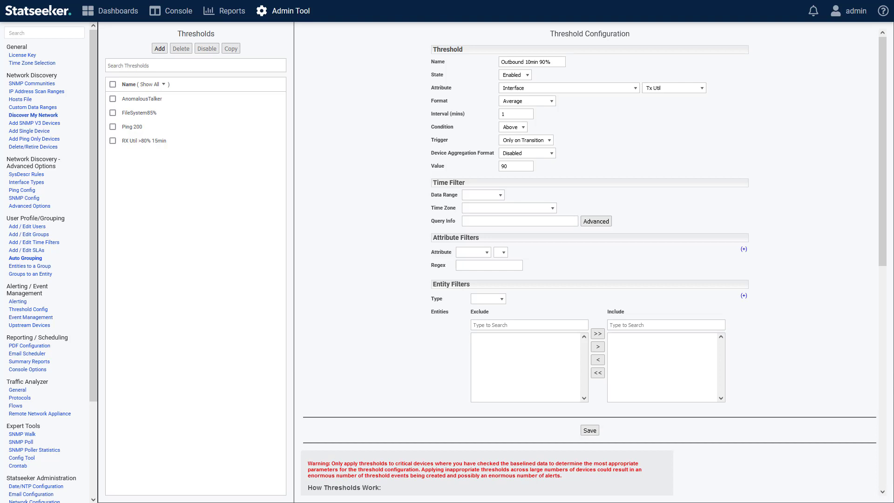
click(701, 89)
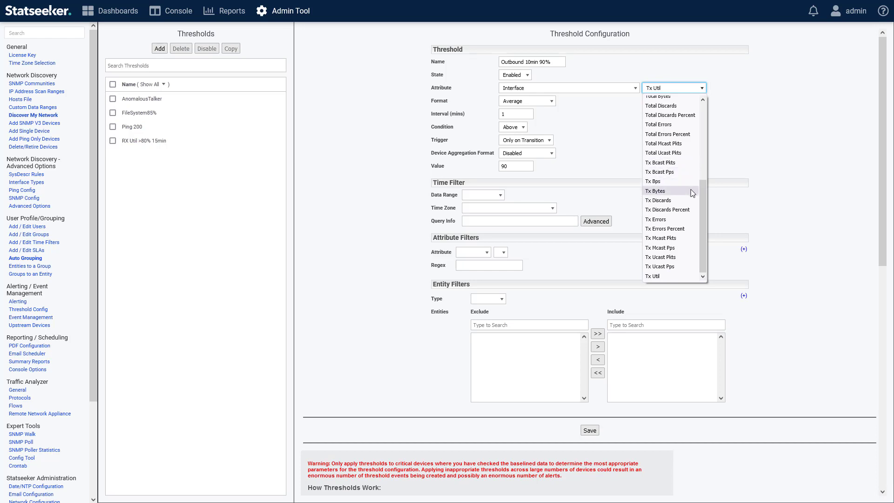
click(764, 146)
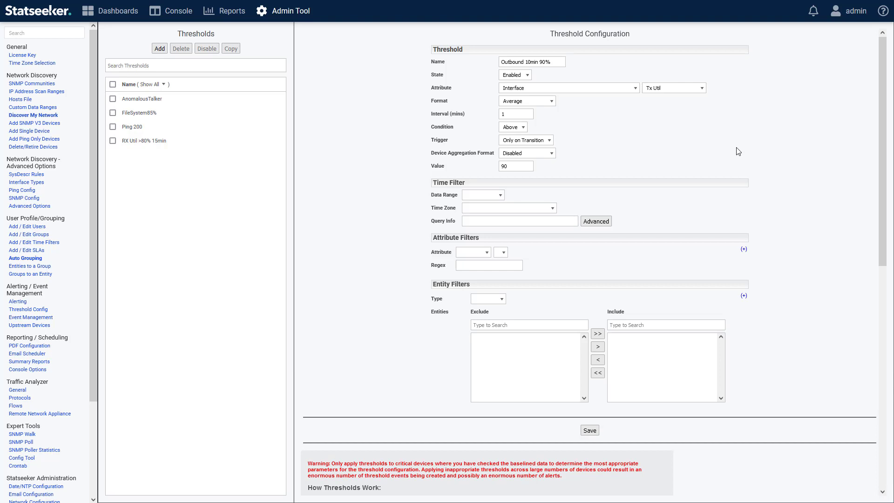
Create a new report named "Interface Units" with the Tabular Data structure and the Interface data type.
click(228, 11)
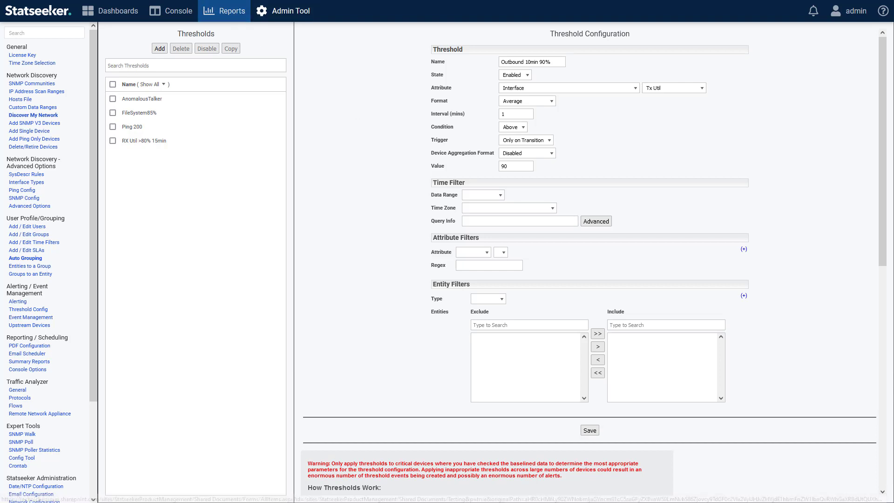
click(103, 36)
click(42, 81)
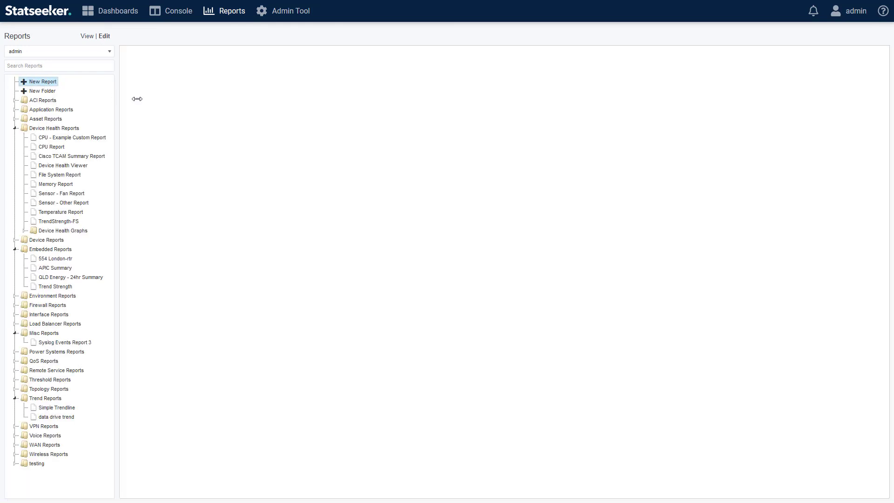
text(Interface Units)
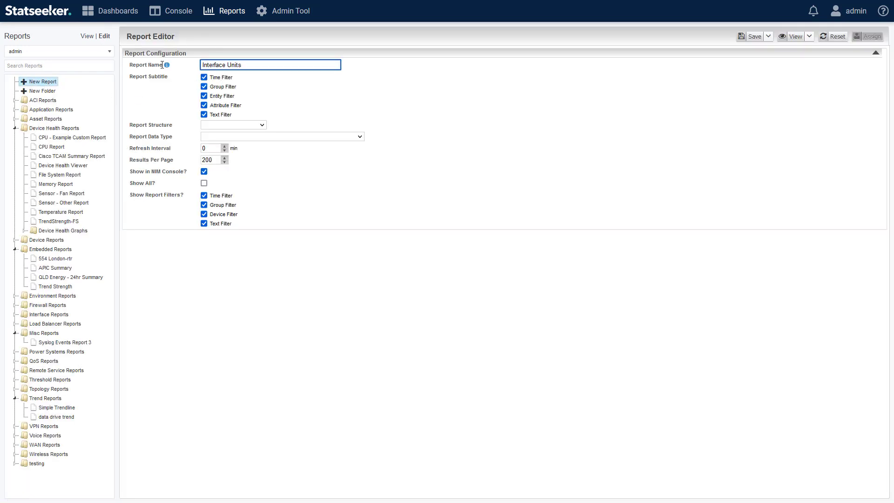
click(223, 125)
click(221, 137)
click(222, 137)
text(int)
key(Return)
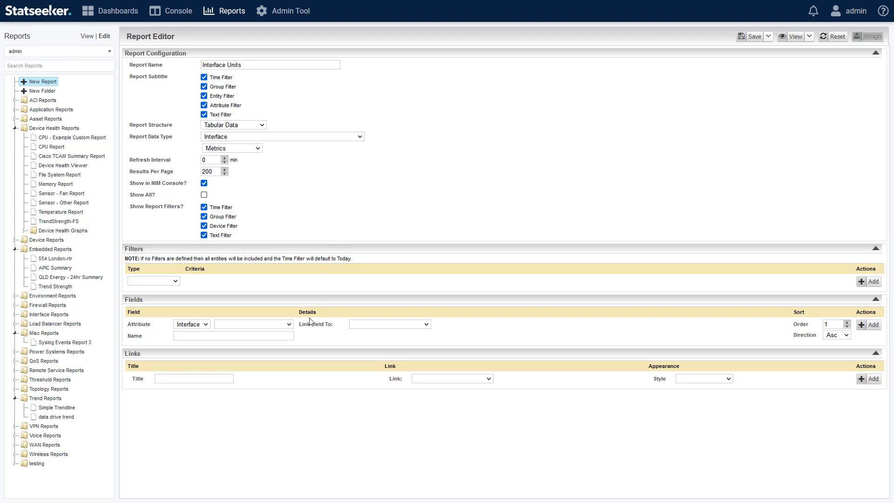
Add an interface Speed field to the report and duplicate it with raw values enabled on the copy.
click(292, 326)
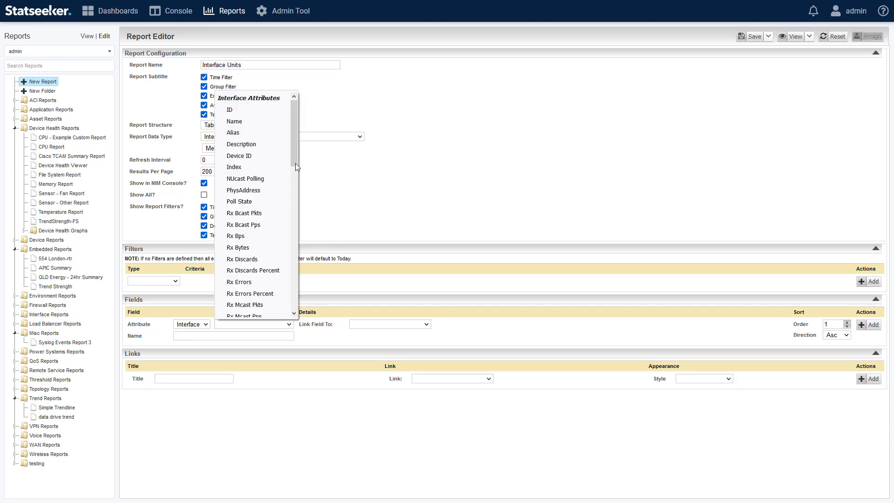
drag(296, 135, 299, 195)
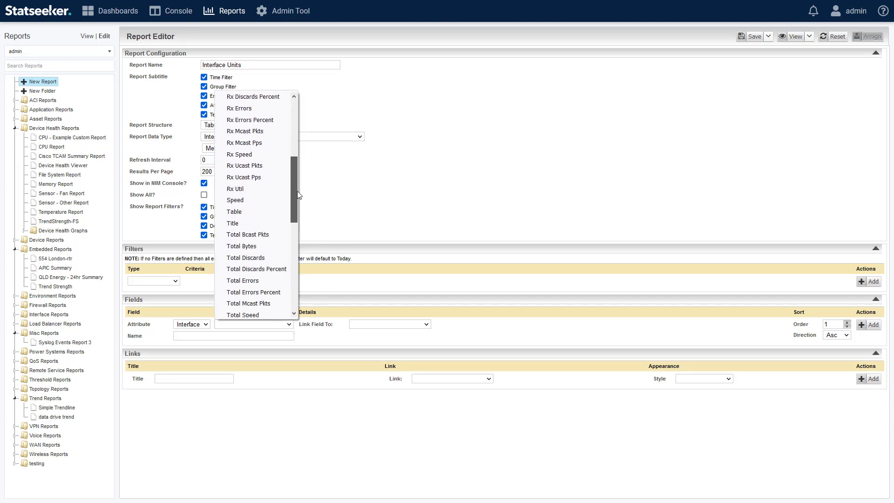
click(235, 201)
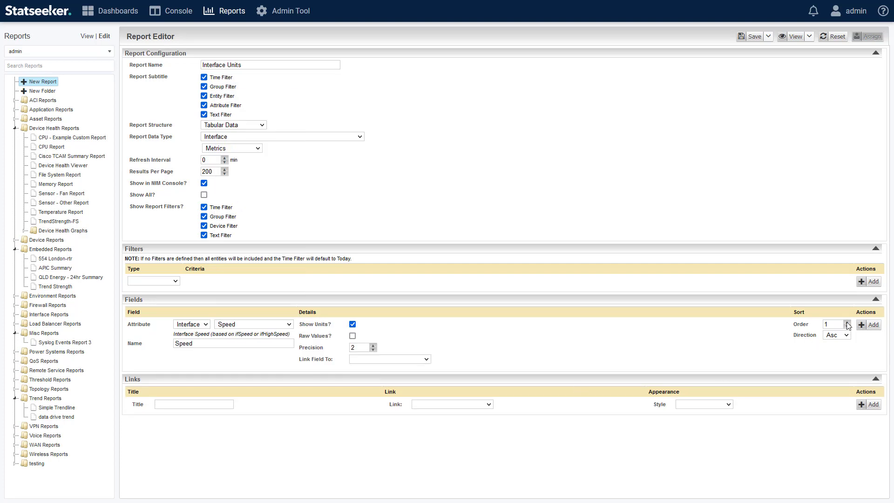
click(867, 325)
click(876, 337)
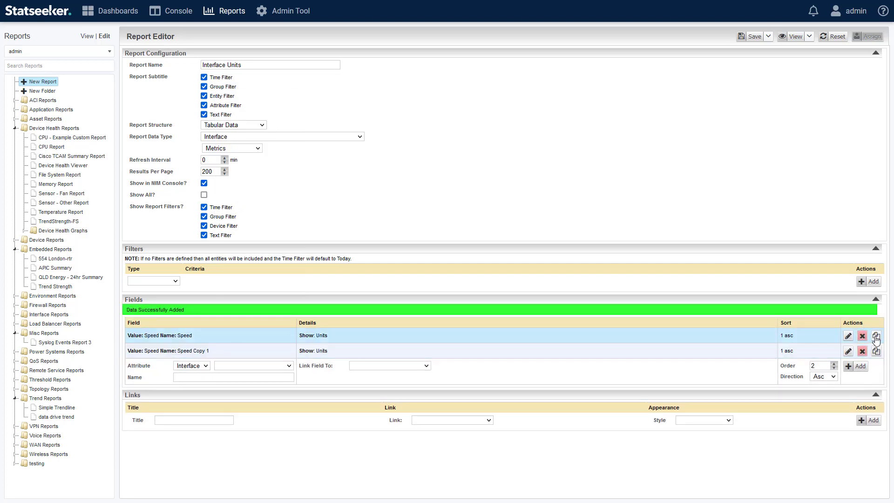
click(848, 348)
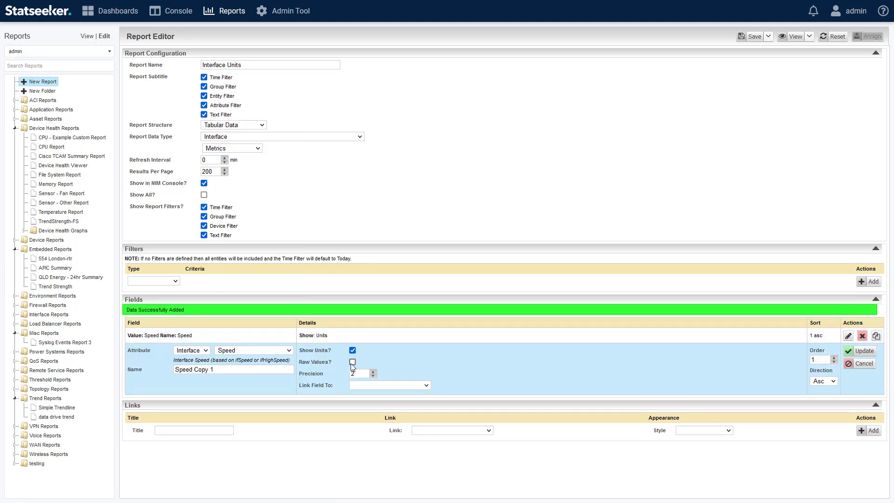
click(862, 352)
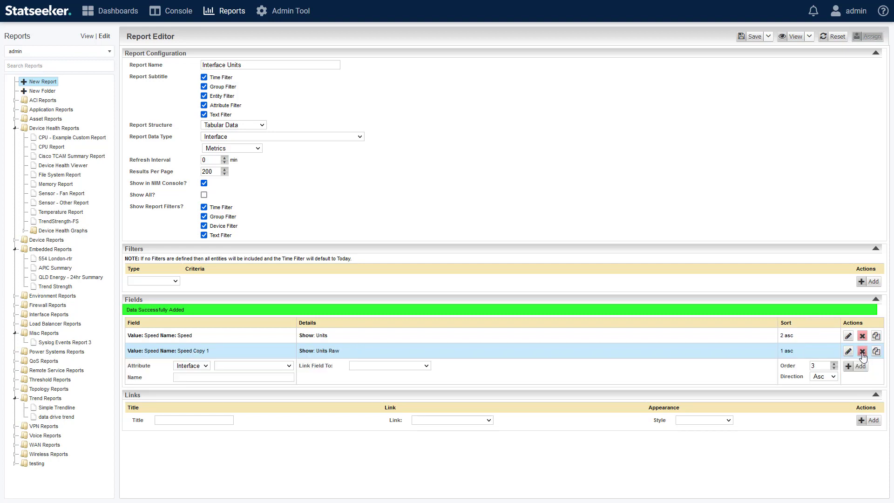
Add an Interface Filter to the report that includes only Adelaide-rtr Gi0/1.
click(175, 283)
click(164, 342)
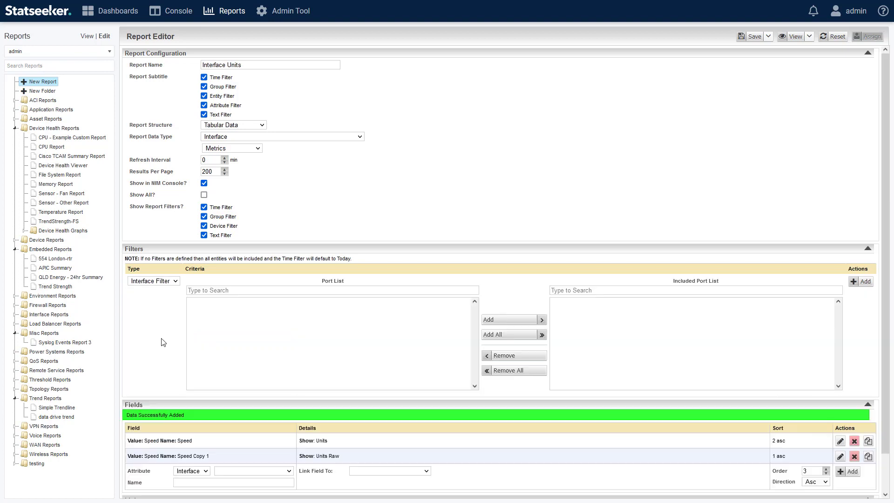
click(228, 304)
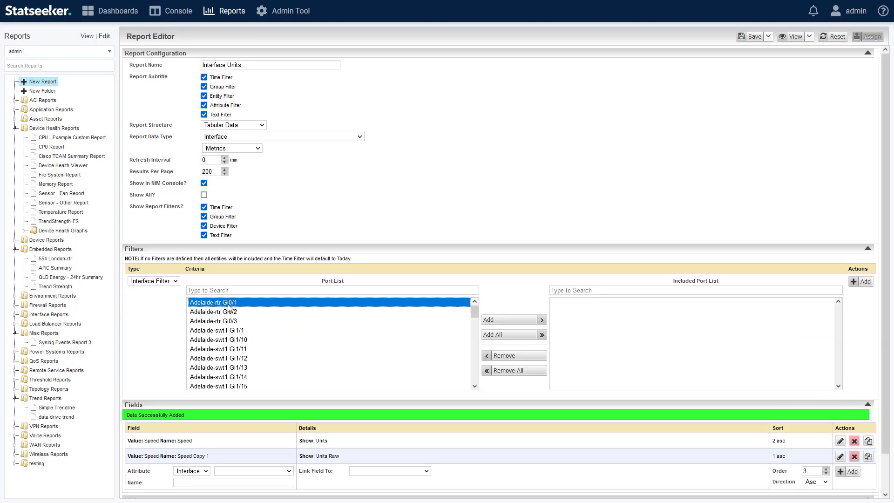
click(491, 320)
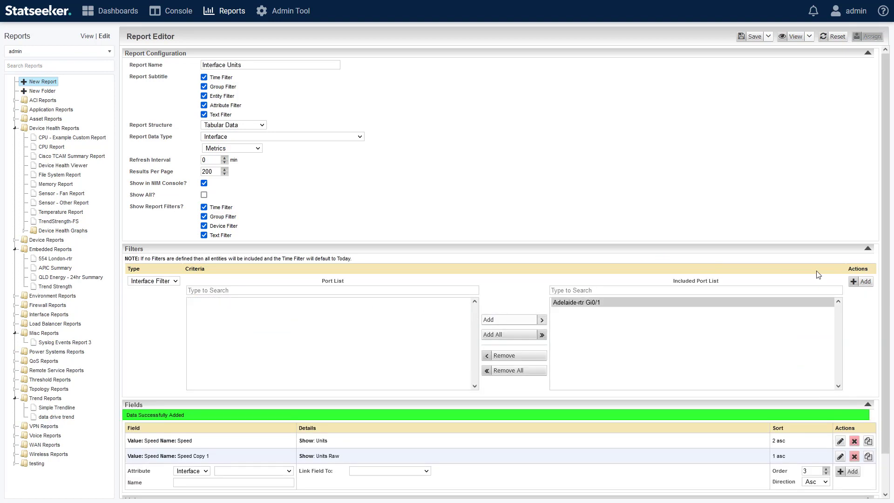
click(861, 281)
Save the Interface Units report and view it in a new window to examine the raw speed value's unit.
click(757, 38)
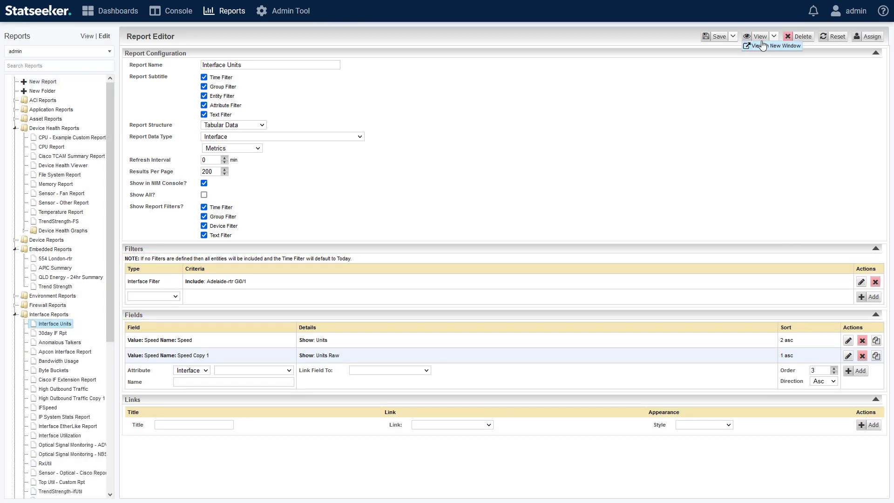
click(773, 45)
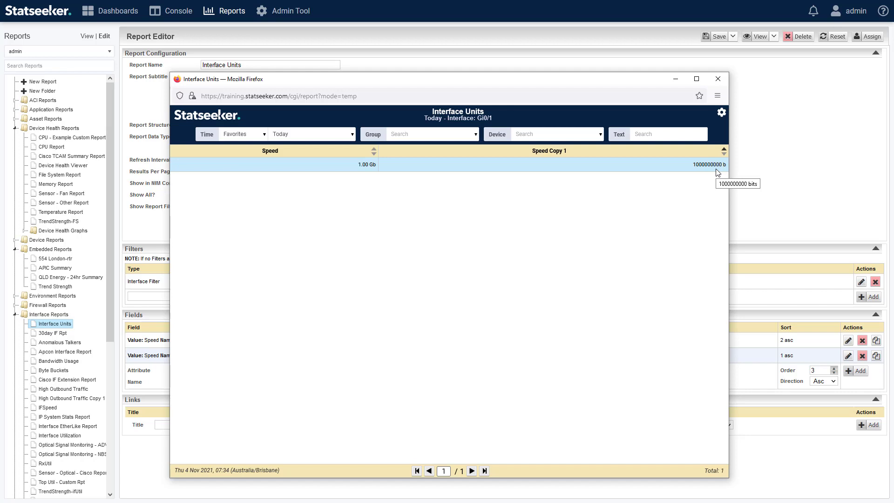
drag(722, 165, 714, 165)
right_click(695, 169)
click(713, 175)
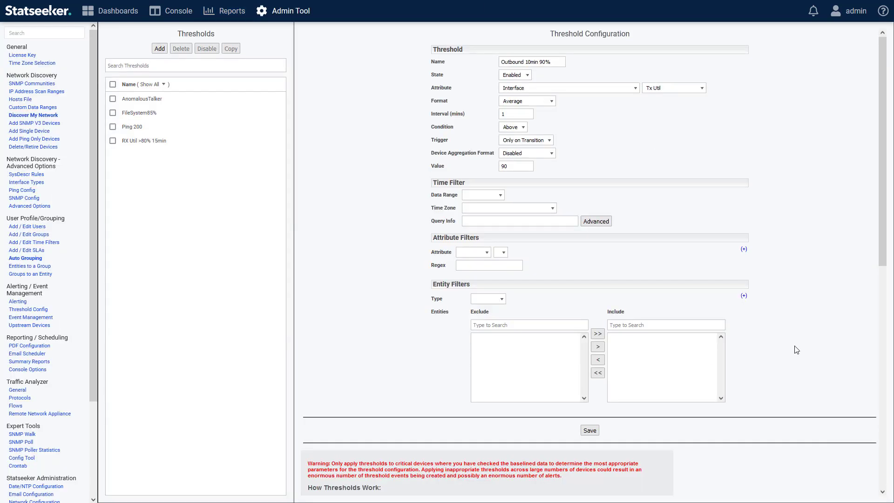
click(521, 112)
text(0)
click(582, 118)
click(510, 114)
key(BackSpace)
Set the time filter's data range of the Outbound 10min 90% threshold to the last 10 minutes.
click(483, 196)
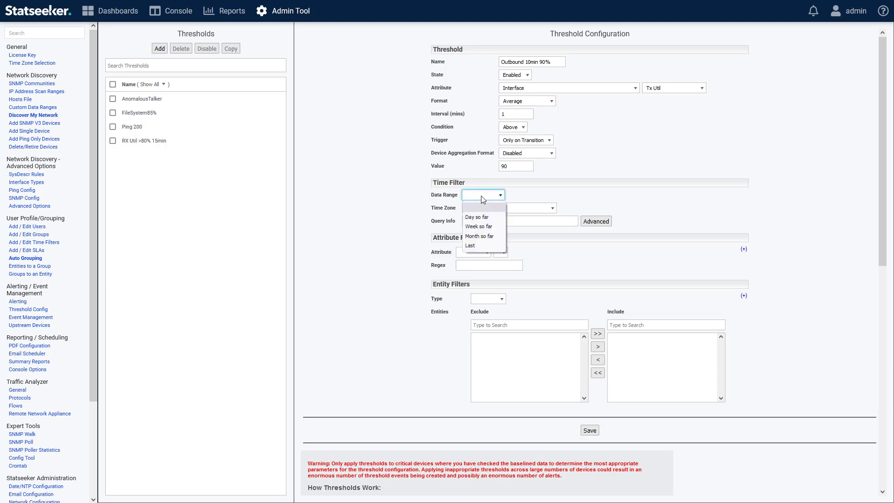
click(470, 246)
click(530, 198)
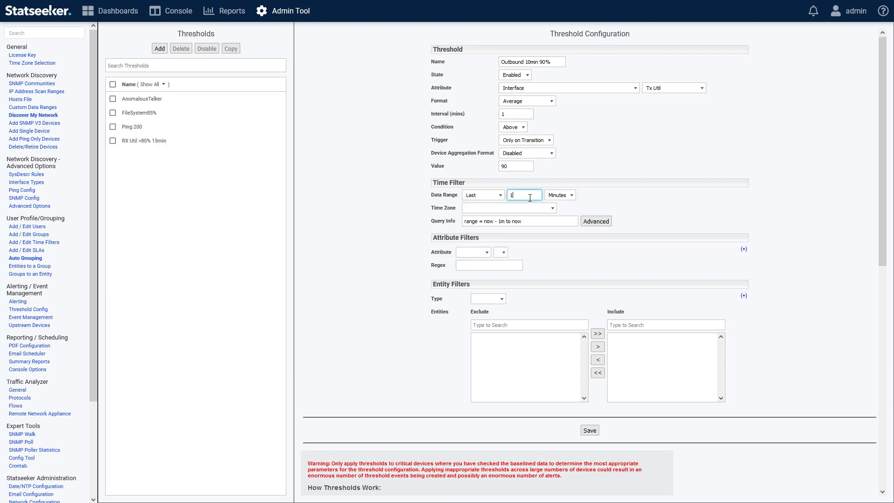
text(0)
click(634, 200)
Set the threshold's trigger to Only on Transition.
click(539, 142)
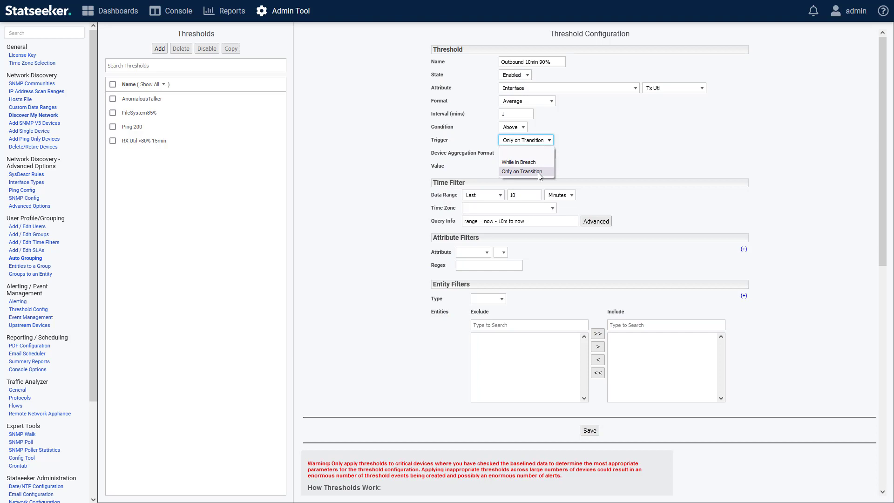
click(545, 172)
click(544, 143)
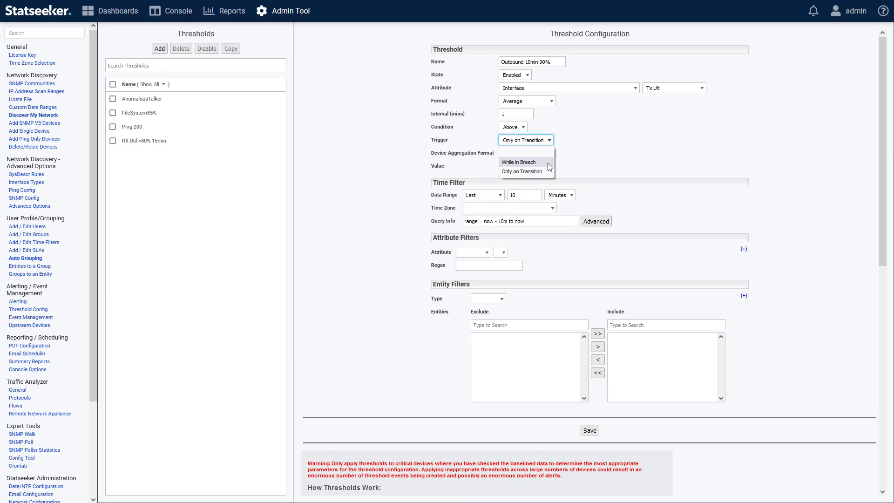
click(621, 171)
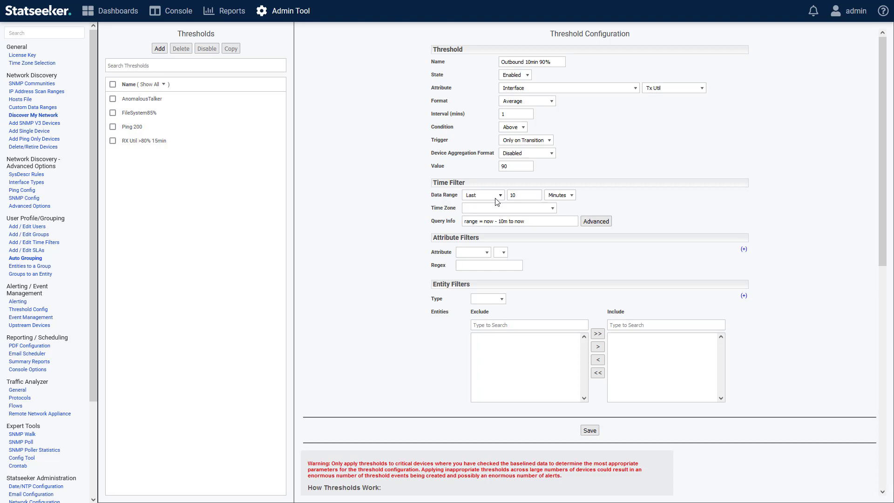
click(568, 196)
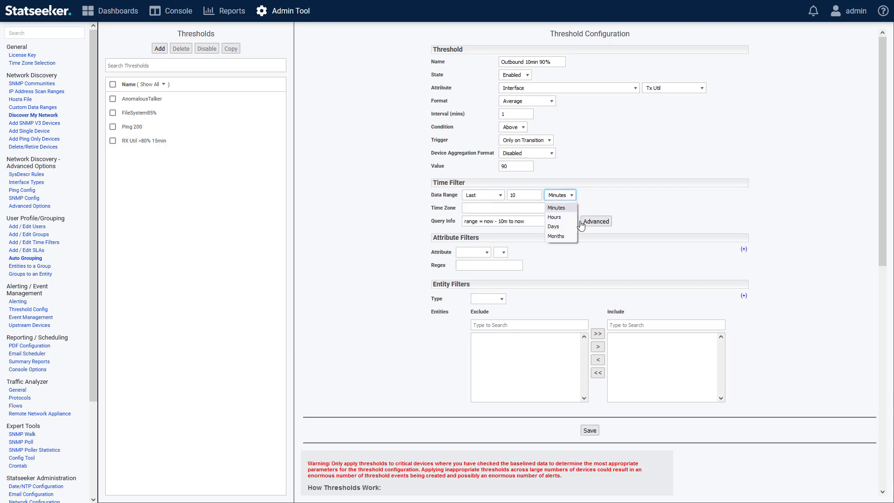
click(488, 190)
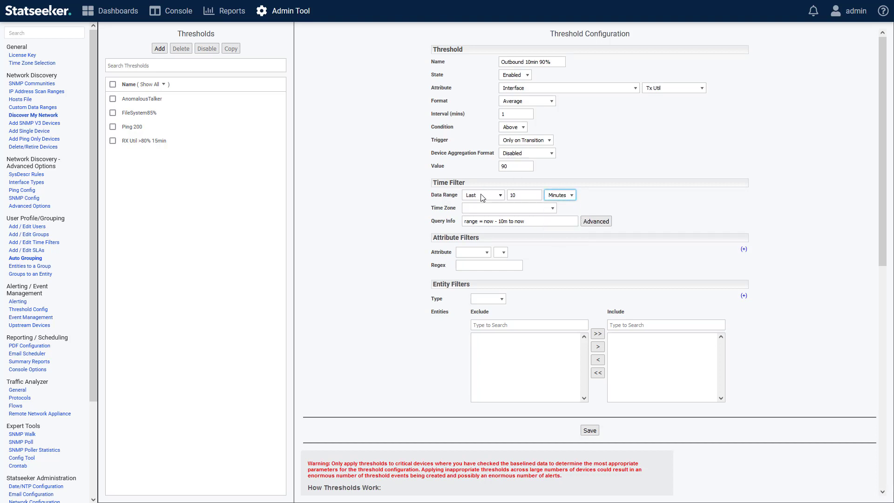
click(484, 197)
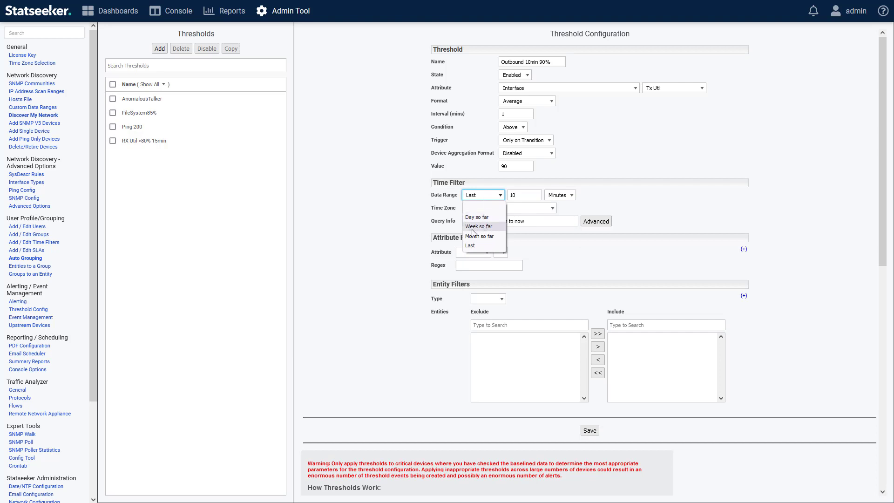
click(675, 216)
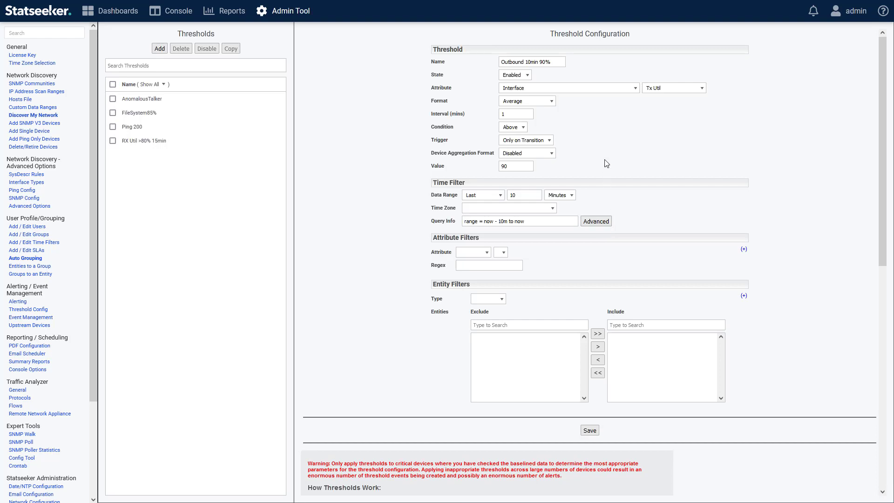
Add an attribute filter on the Device Location attribute with the regex London|Paris.
click(488, 253)
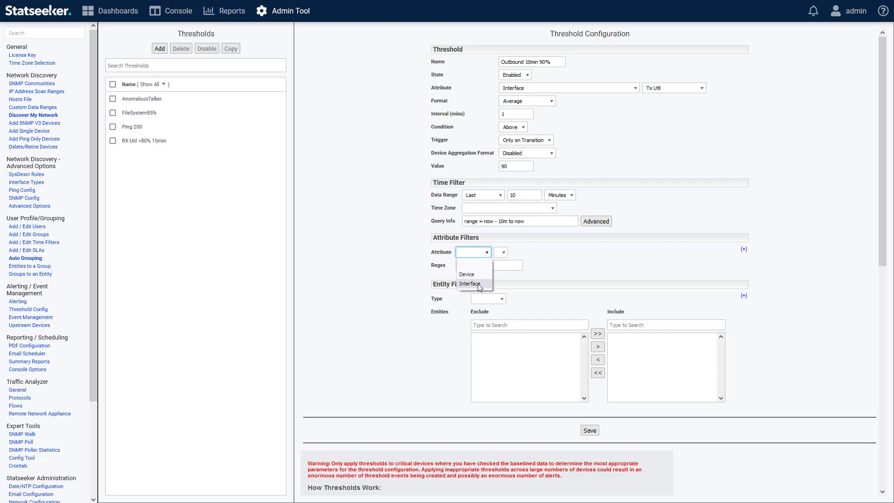
click(482, 274)
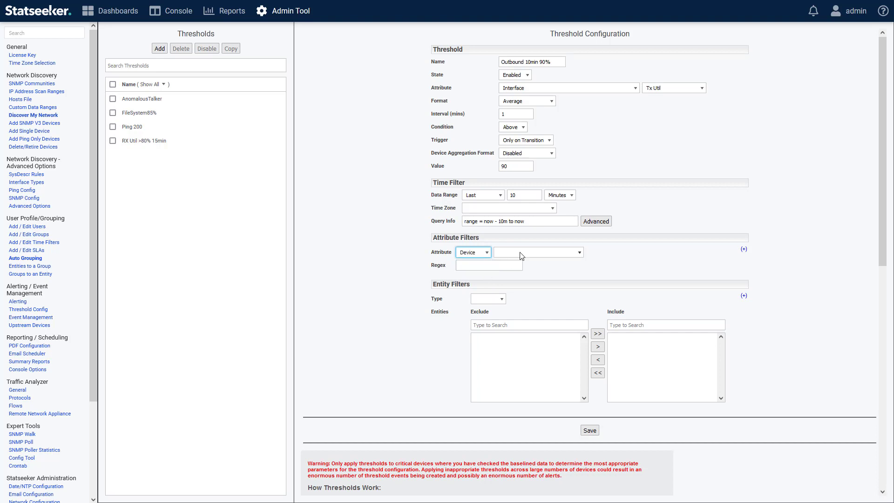
click(523, 254)
click(520, 350)
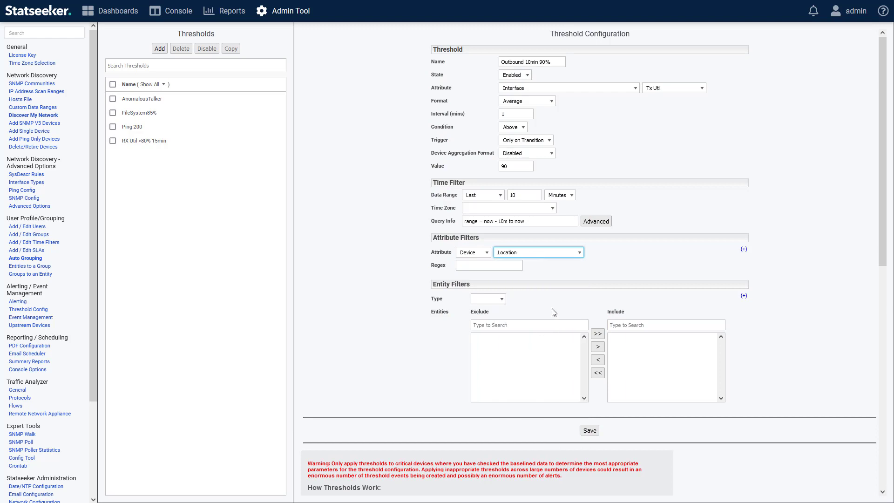
click(512, 268)
text(London)
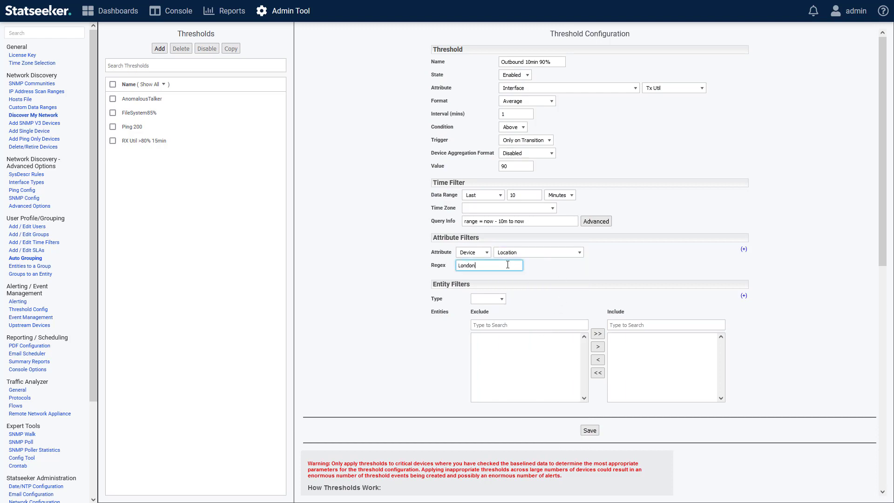
text(|Paris)
click(744, 249)
click(473, 281)
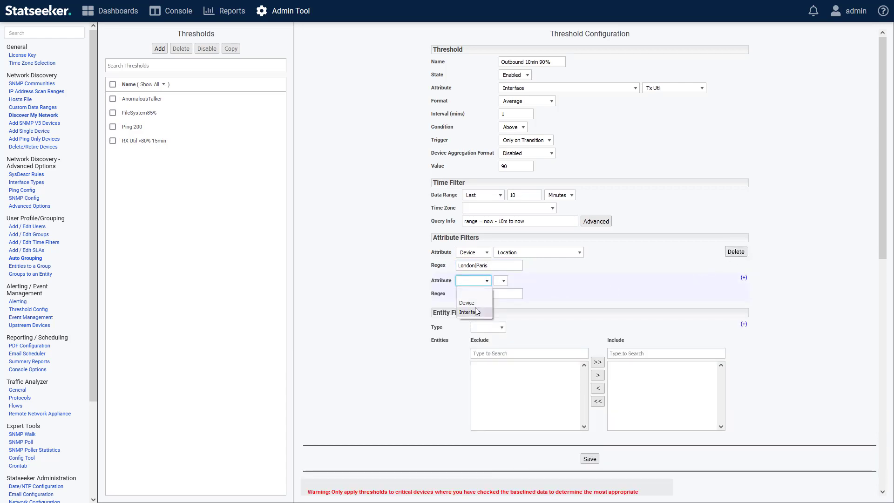
click(479, 313)
click(516, 282)
click(504, 388)
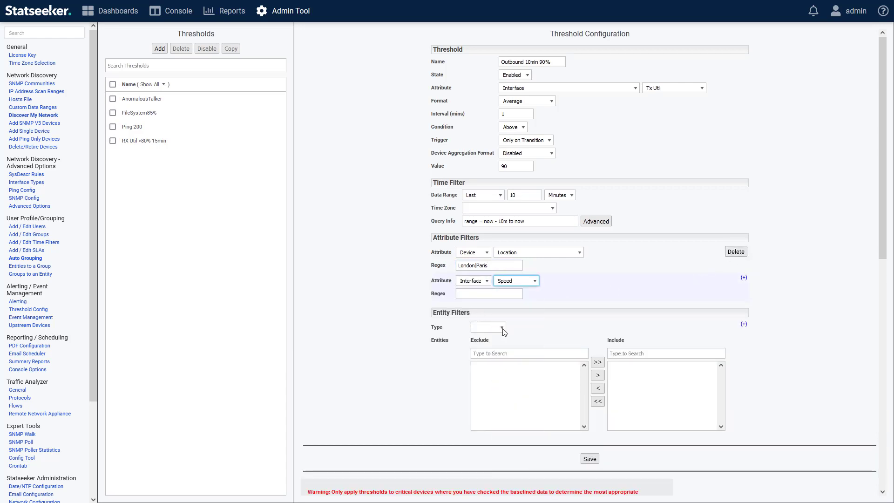
click(488, 294)
right_click(488, 293)
click(515, 363)
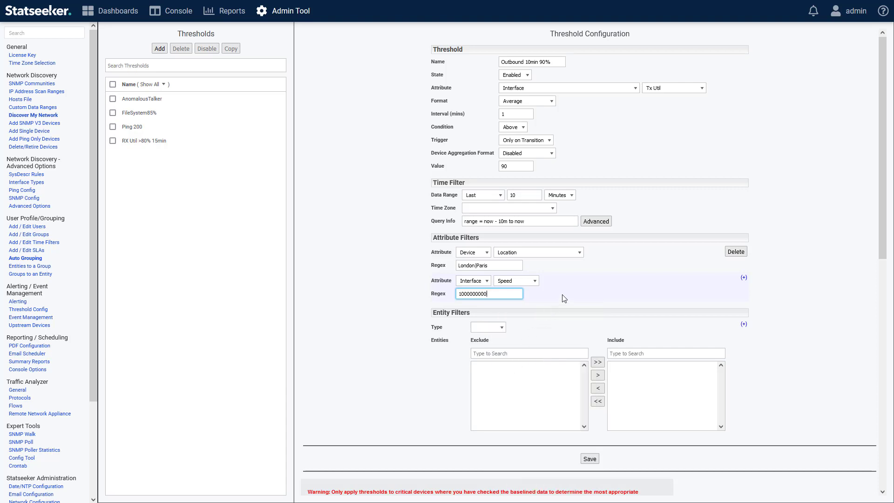
click(582, 292)
click(501, 328)
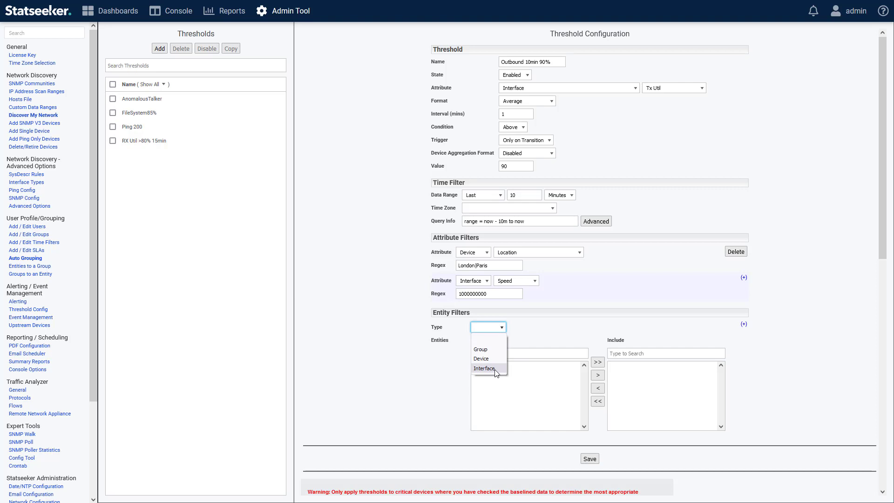
click(479, 349)
text(WAN)
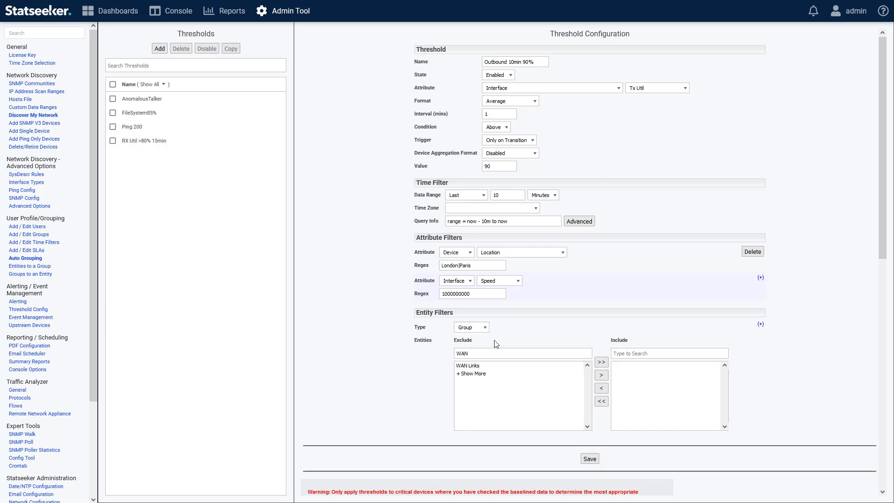
click(485, 328)
click(473, 336)
click(572, 321)
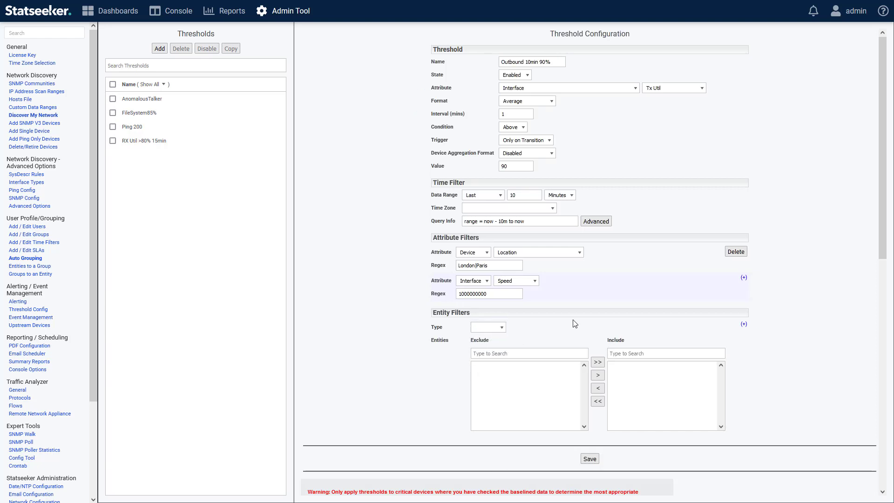
Save the Outbound 10min 90% threshold and dismiss the confirmation.
click(591, 460)
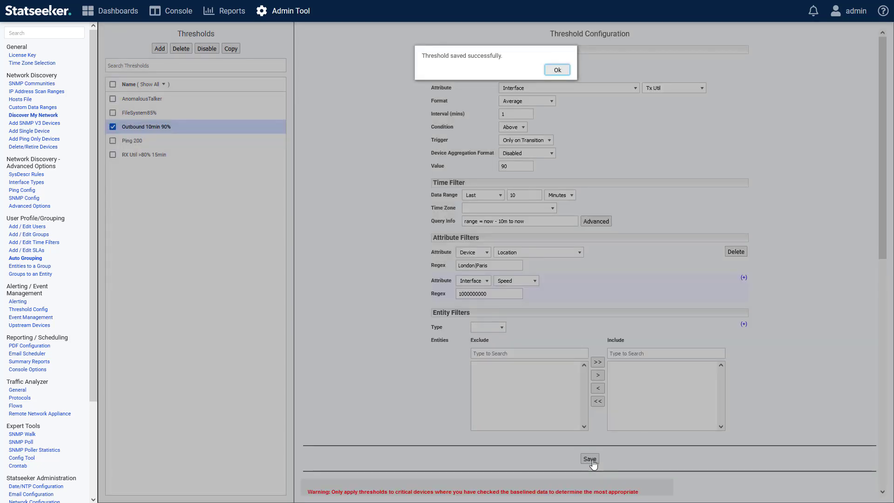
click(557, 69)
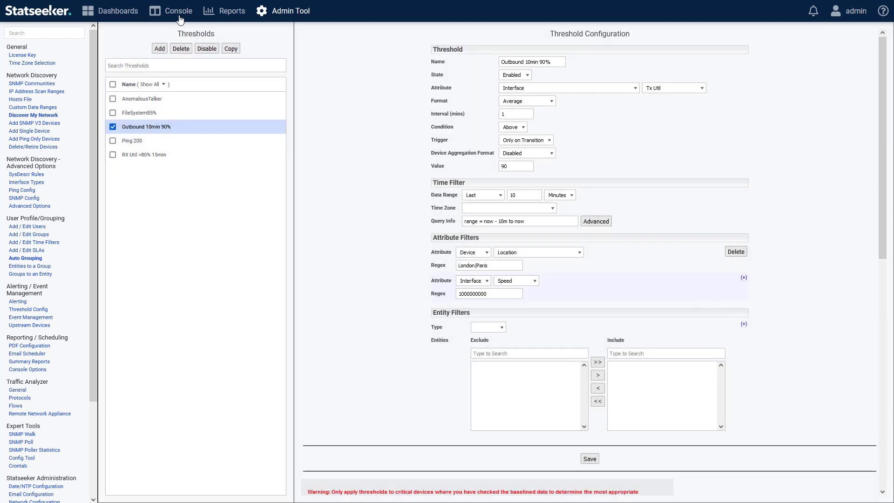
Add a new threshold named 1TB Metered Connection that monitors the Interface attribute Total Bytes.
click(160, 49)
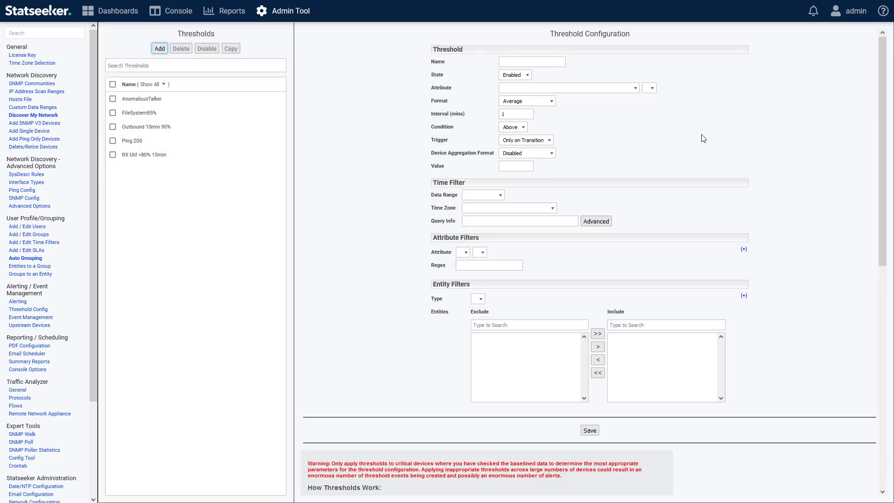
click(518, 62)
text(Metered Connection)
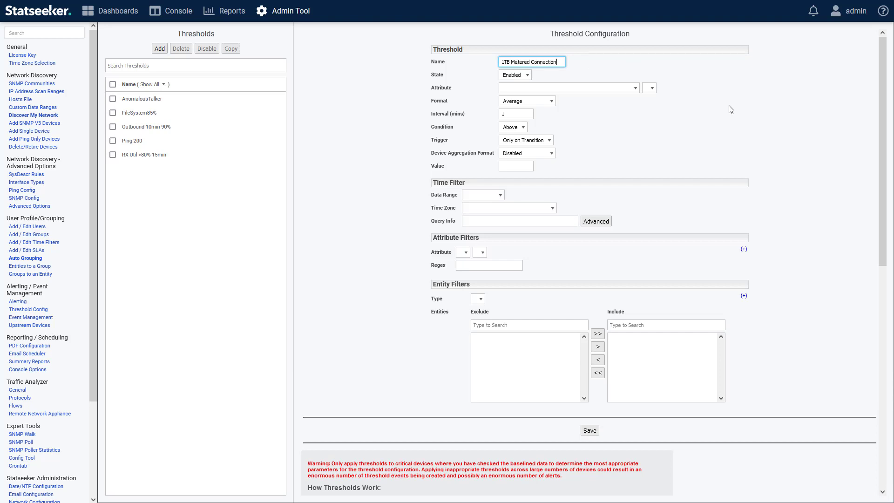
click(540, 88)
click(540, 120)
click(664, 89)
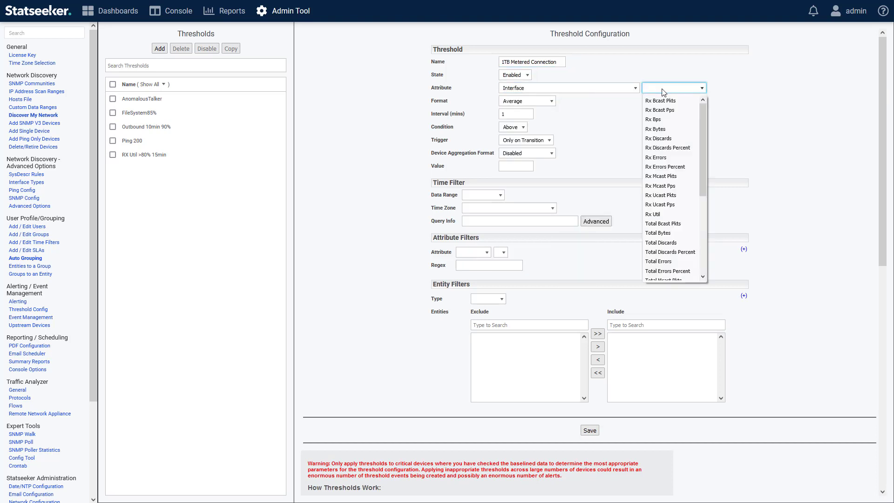
click(658, 232)
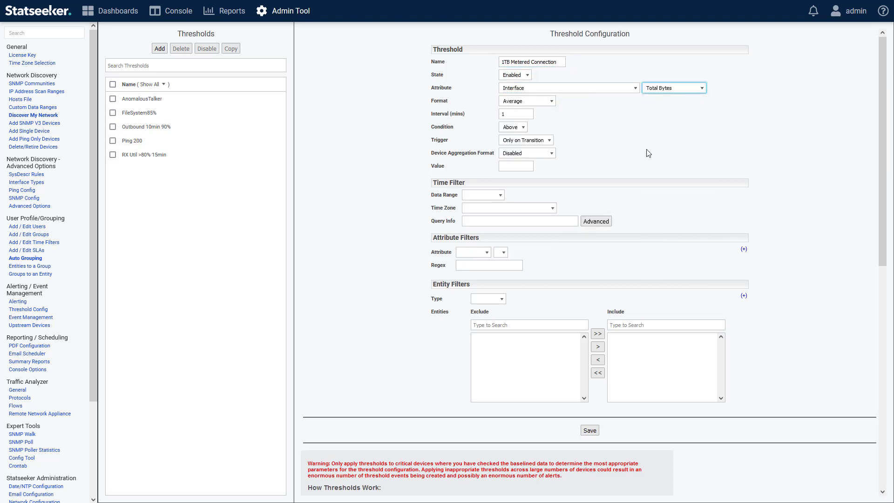
Set the 1TB Metered Connection threshold's format to Total and its interval to 720 minutes.
click(551, 102)
click(523, 133)
key(Tab)
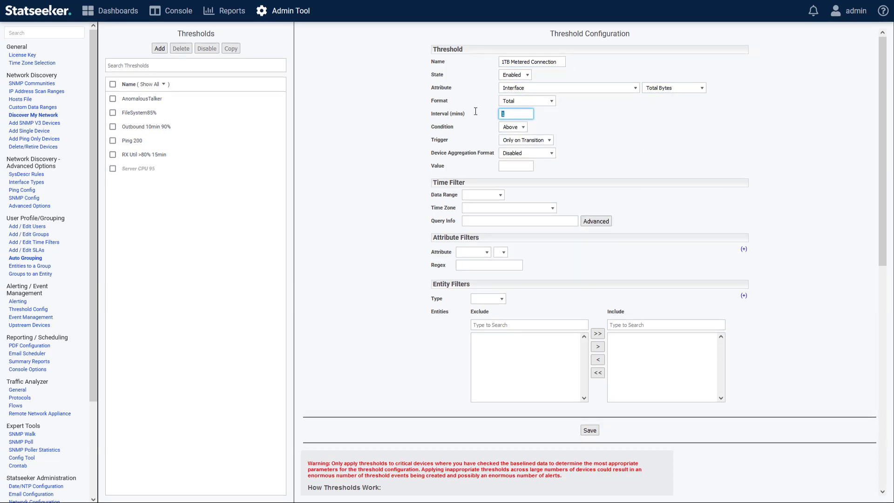
text(720)
click(557, 110)
click(513, 166)
click(512, 166)
click(514, 178)
drag(531, 166, 477, 169)
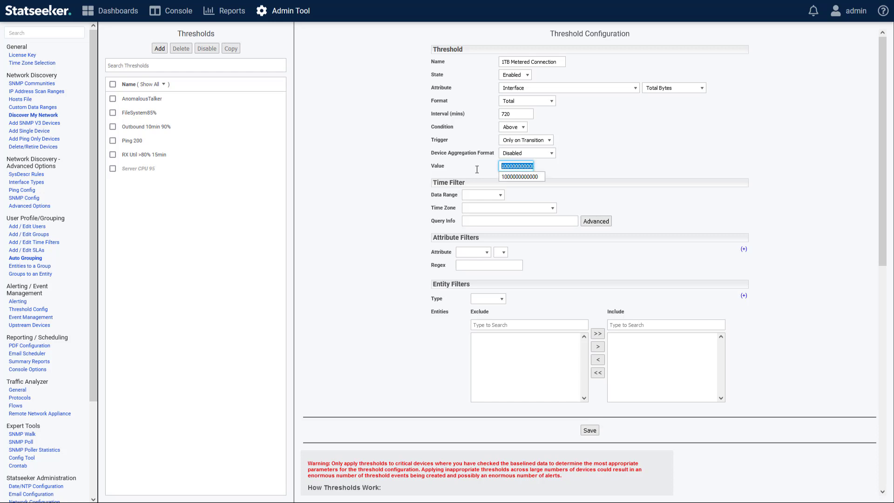
click(526, 230)
Add a Group entity filter to the threshold that includes only the Metered Links group.
click(488, 298)
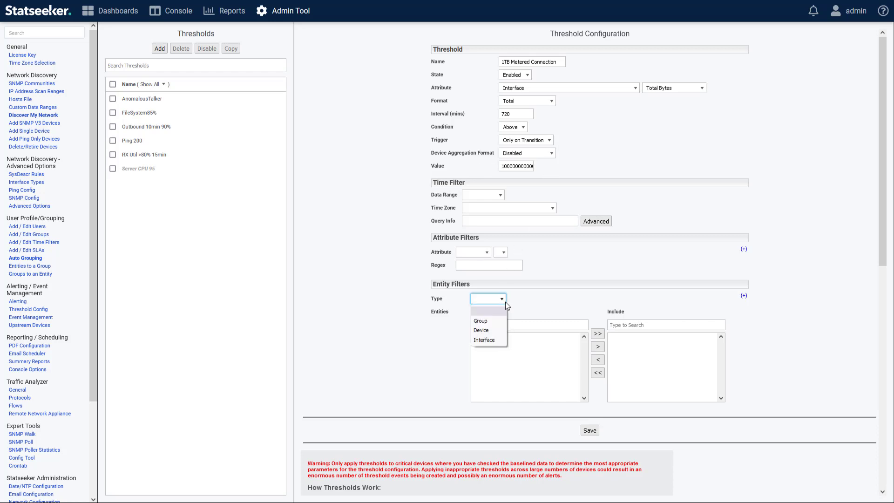
click(490, 318)
click(459, 324)
text(Meter)
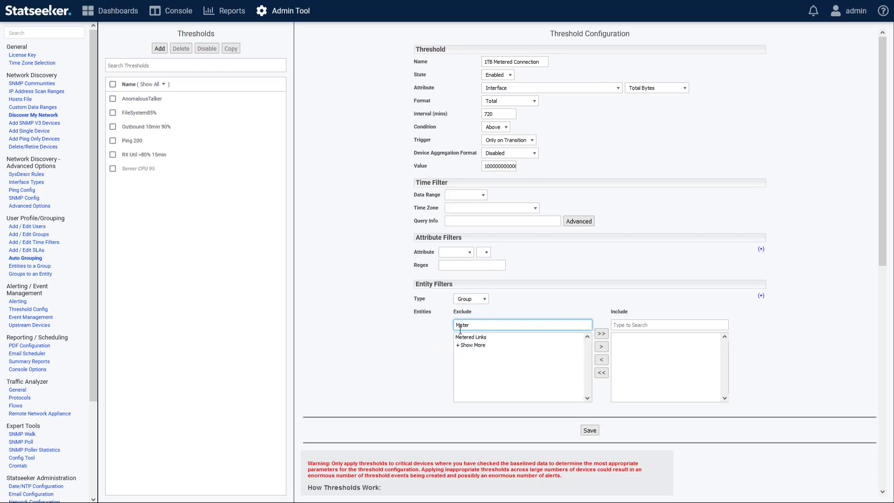
click(471, 337)
click(598, 346)
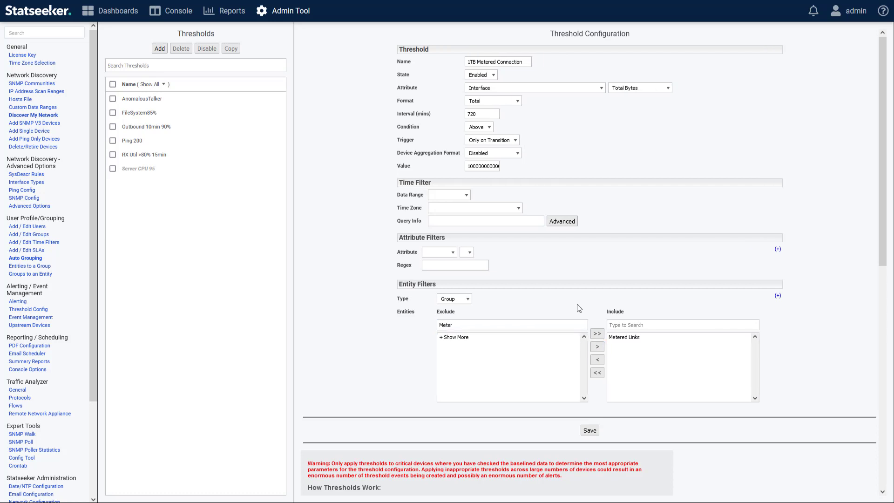
Set the time filter's query to range = *-*-25 00:00 to now.
click(450, 219)
text(range)
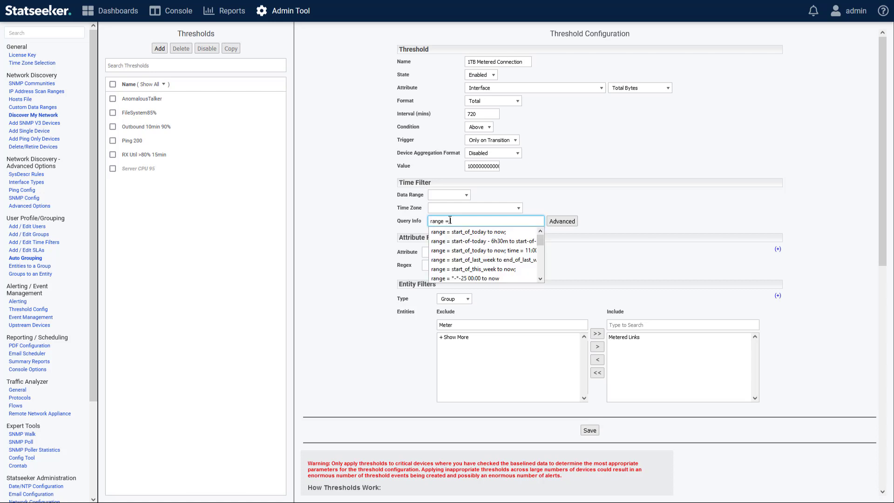
text( = *-*-25)
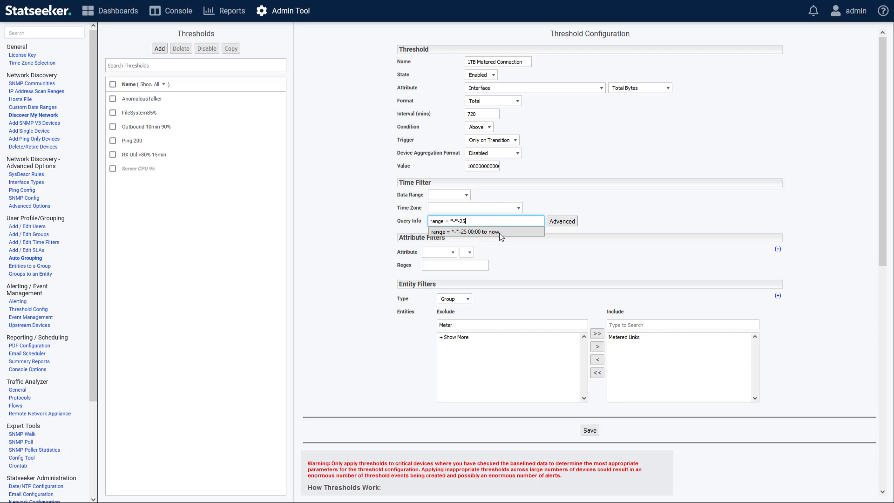
click(499, 233)
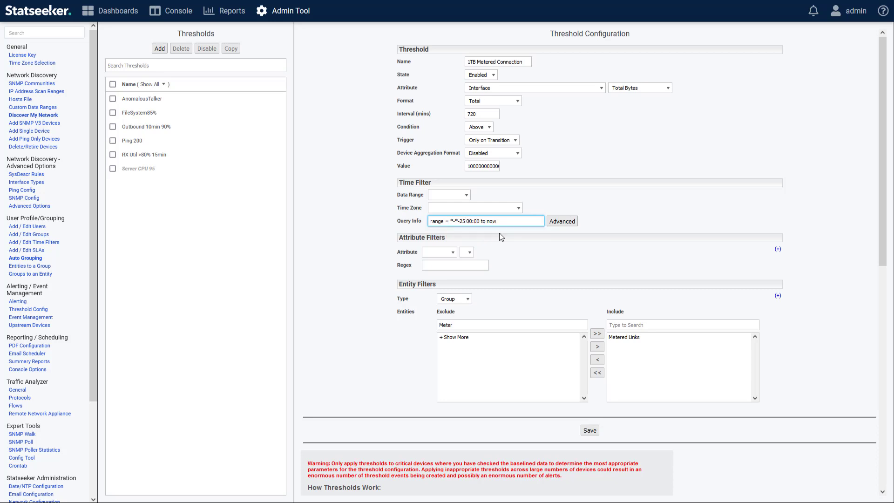
Test the time filter query in the Advanced Time Filter Editor, examine the included times, and return to the threshold form.
click(562, 224)
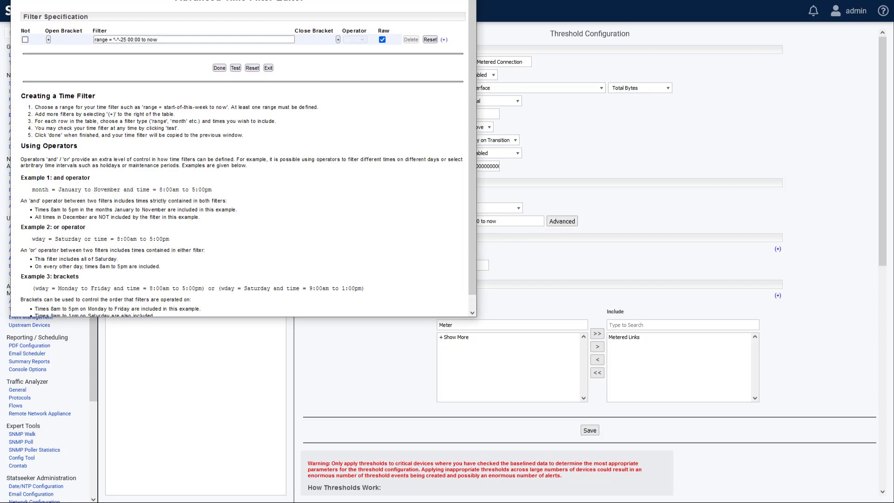
click(310, 168)
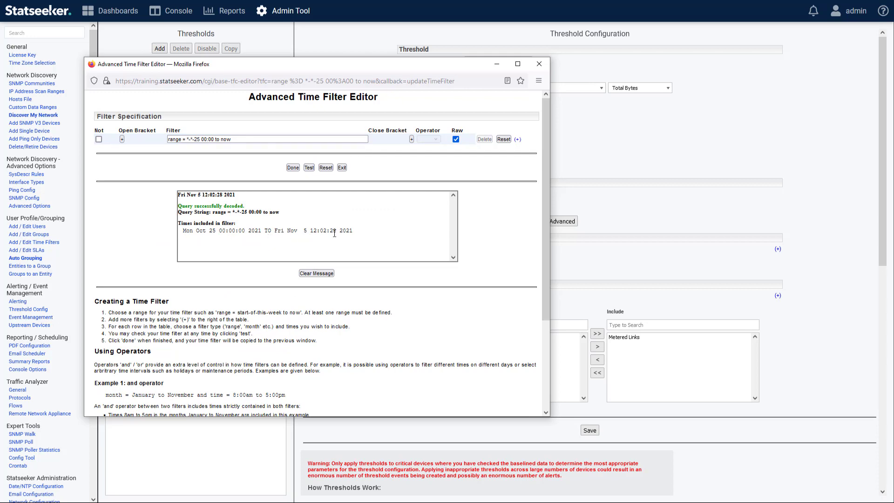
click(293, 168)
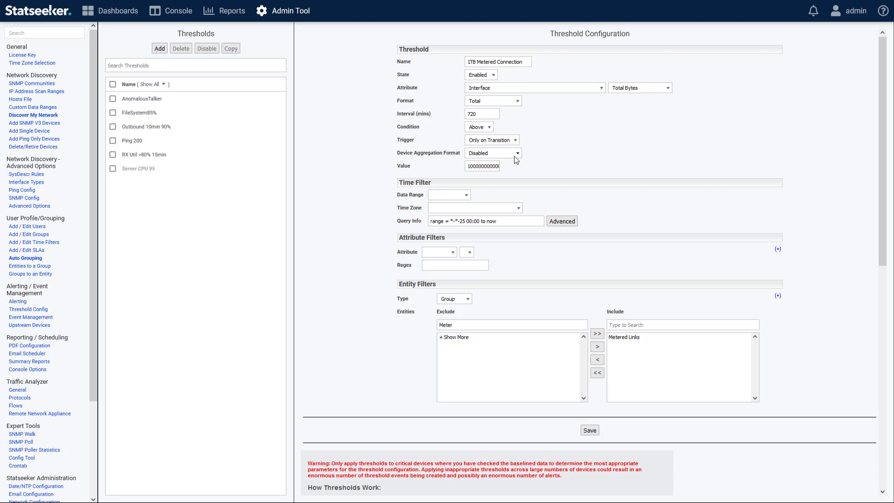
Append a zero to the 1TB Metered Connection threshold's value and clear its entity filter type.
text(0)
click(469, 300)
click(459, 311)
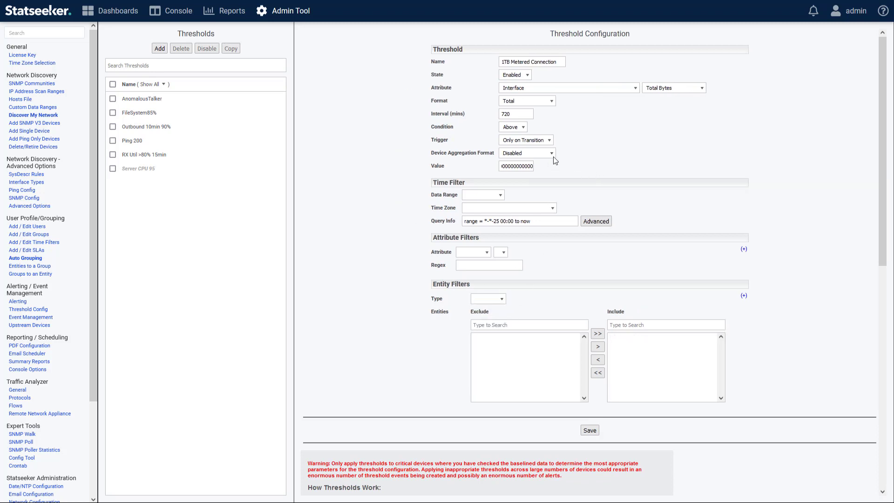
Choose a device aggregation format other than Disabled for the threshold.
click(549, 155)
click(526, 185)
Start a new threshold and name it Server CPU 95.
click(161, 50)
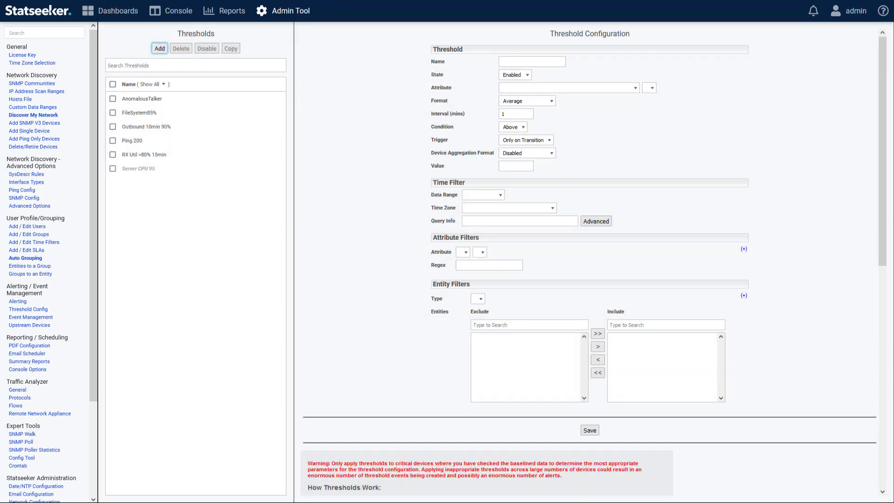
click(537, 62)
text(Server )
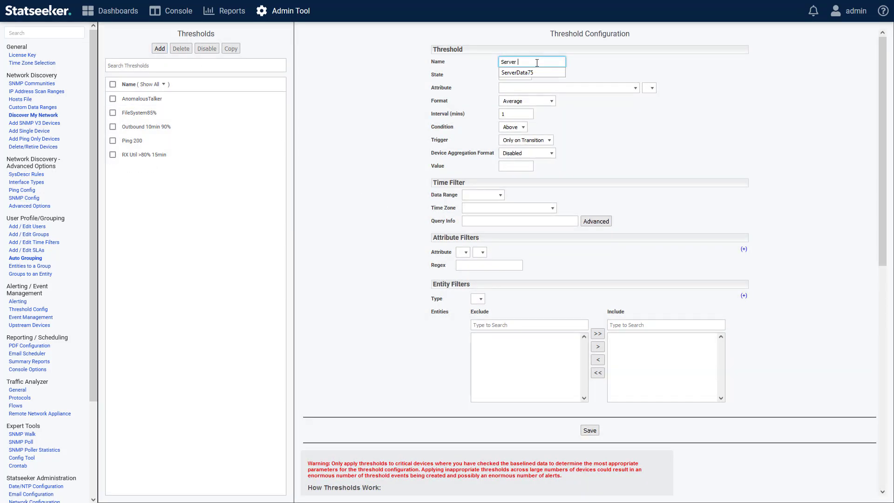
text(CPU 95)
click(639, 144)
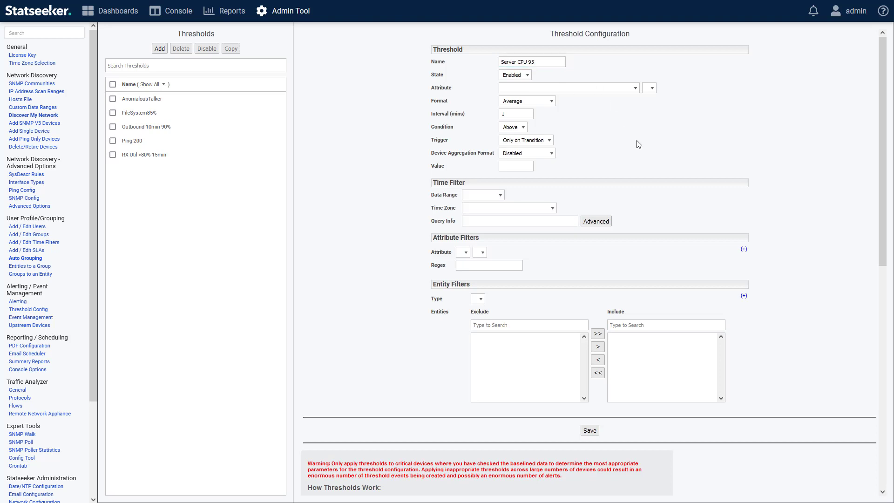
Configure the threshold for CPU load percentage, with a 2-minute interval and a value of 95.
click(544, 91)
text(CPU)
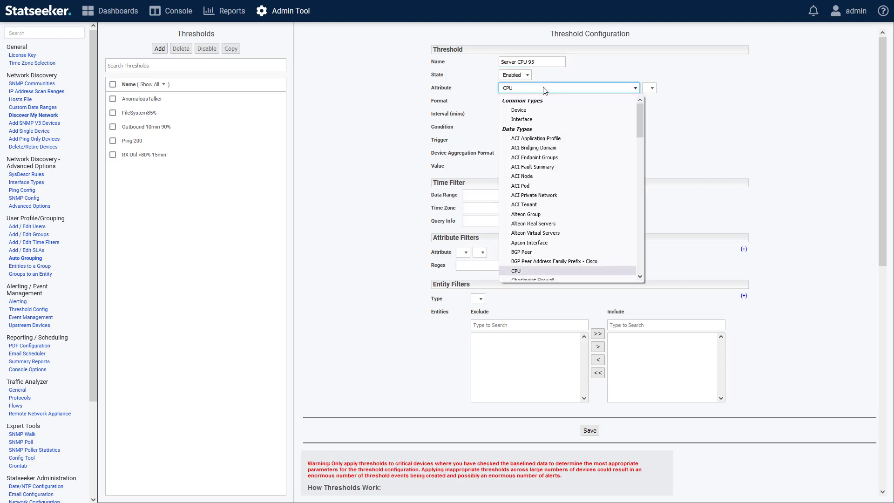
key(Return)
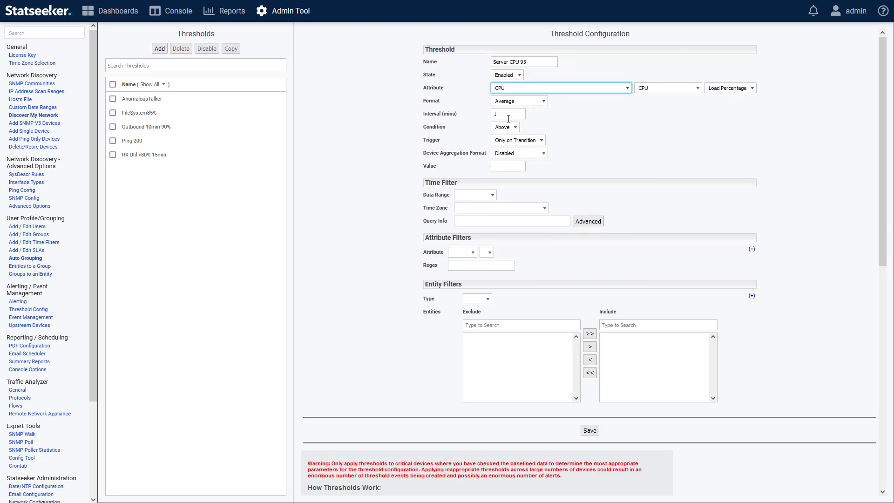
double_click(509, 117)
text(2)
click(506, 165)
text(95)
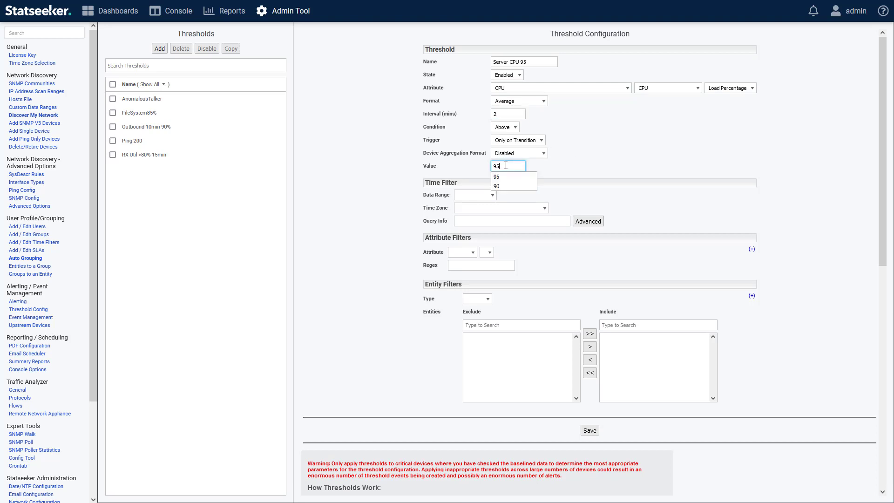
Filter the threshold's entities by group and include only the Servers group.
click(488, 300)
click(472, 308)
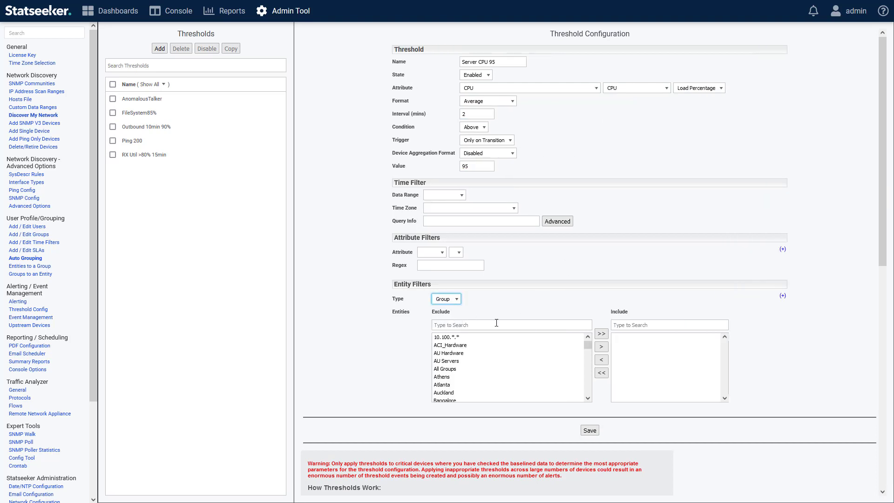
click(496, 323)
text(Ser)
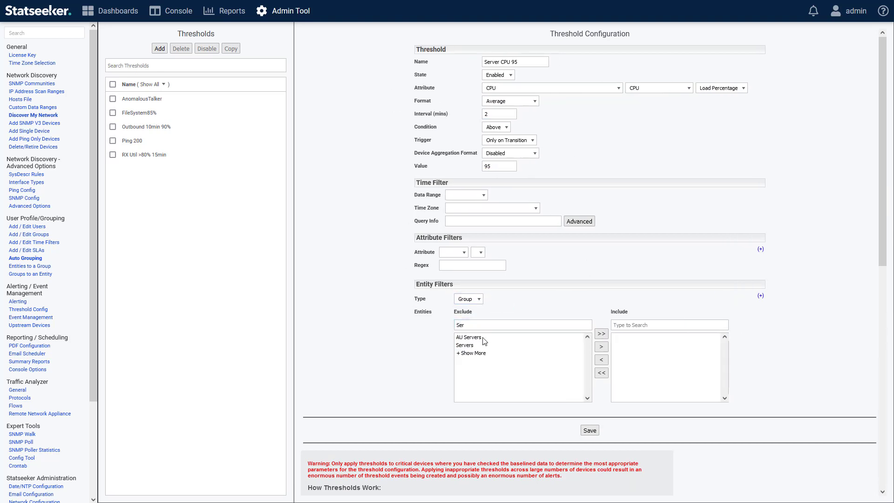
click(471, 345)
click(590, 347)
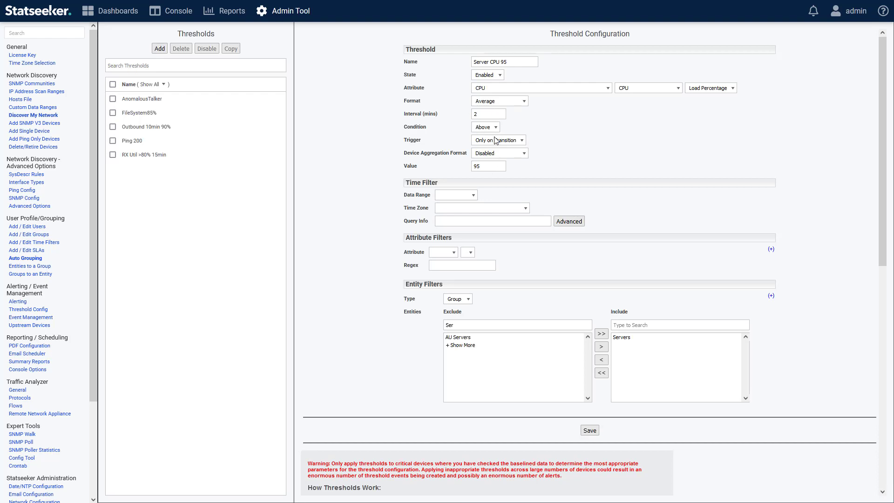
Set the device aggregation format to Average and save the Server CPU 95 threshold.
click(485, 154)
click(489, 177)
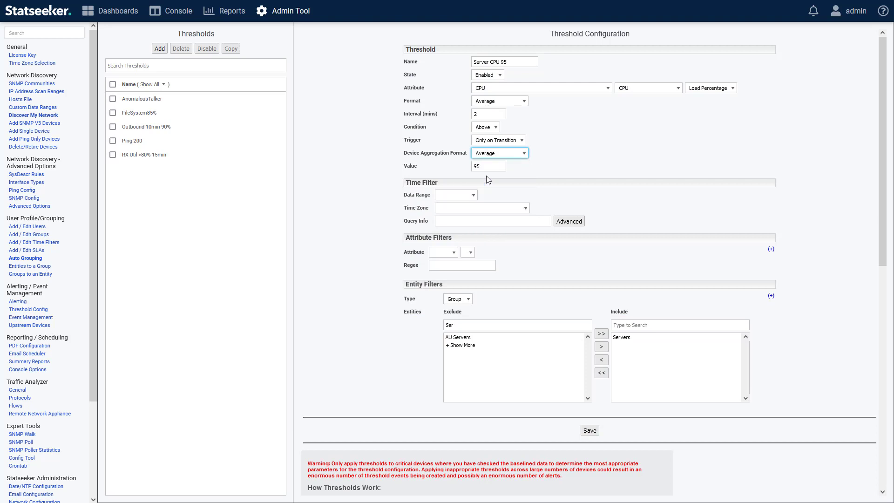
click(540, 167)
click(589, 430)
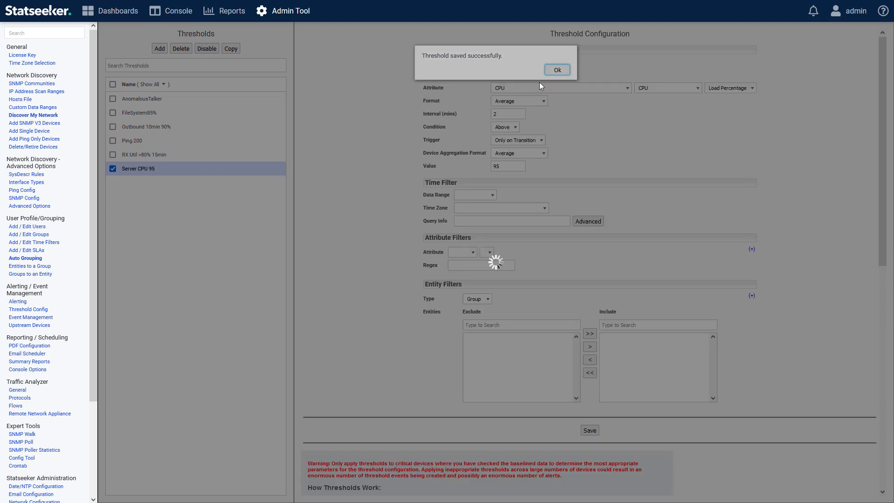
click(557, 69)
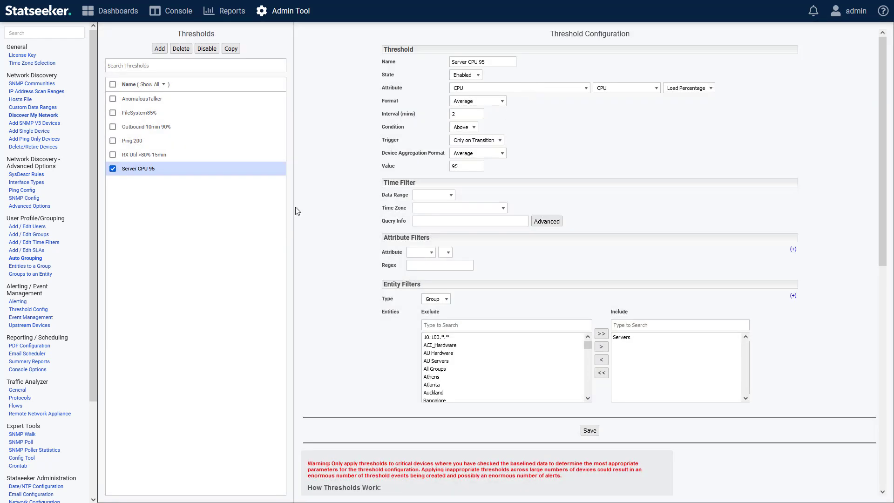
Disable the Server CPU 95 threshold.
click(464, 75)
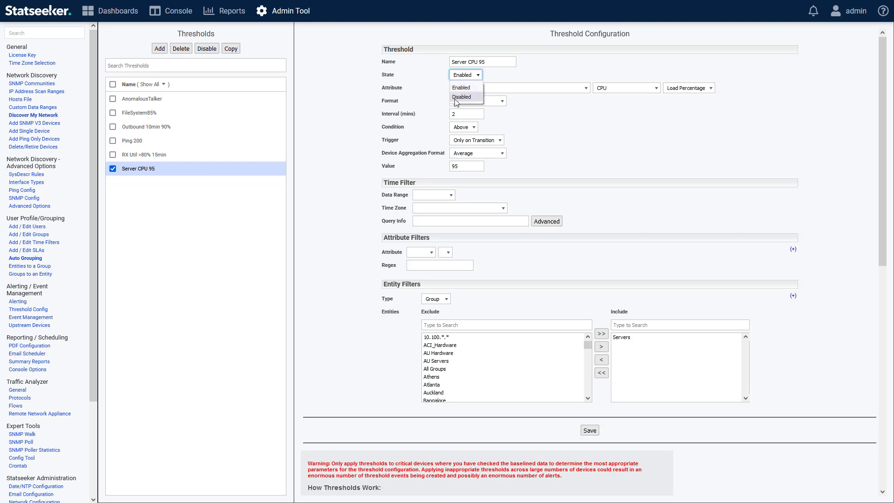
click(180, 171)
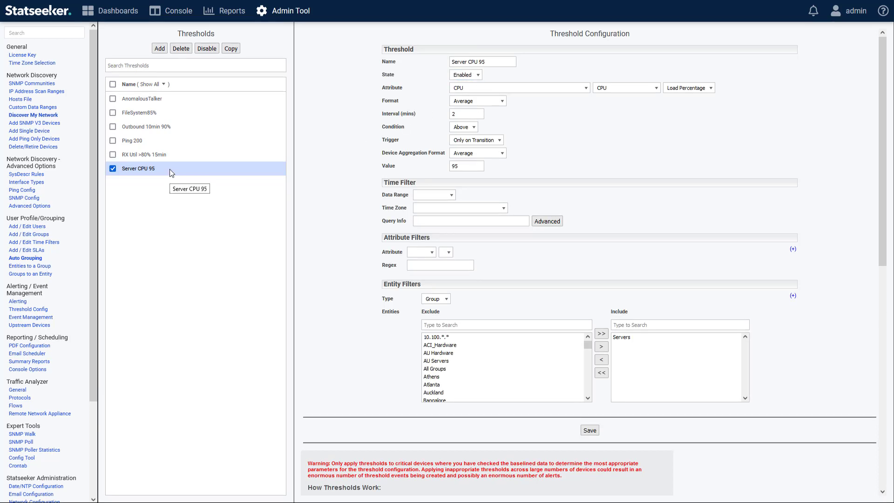
click(208, 50)
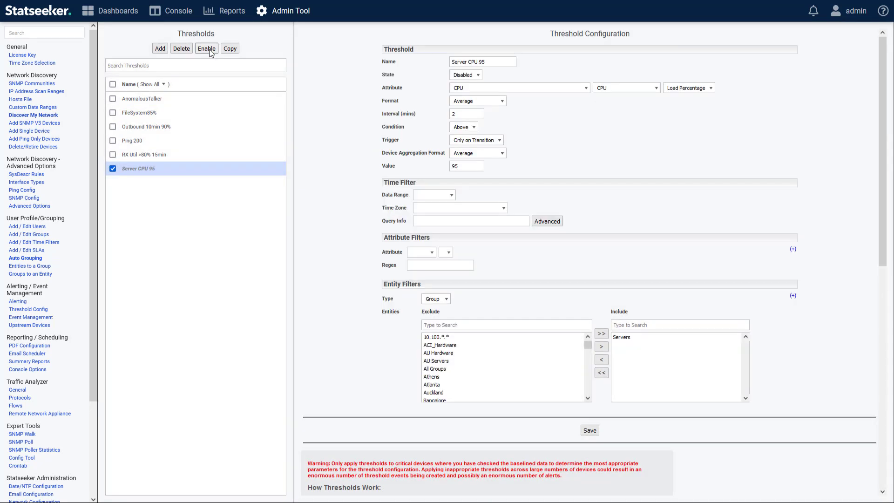
Filter the threshold list by disabled and by enabled state, and return it to showing all thresholds.
click(165, 84)
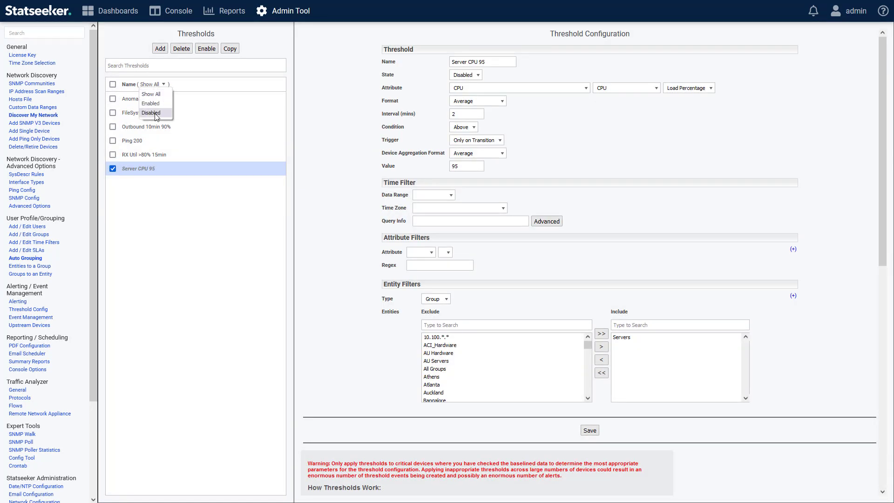
click(151, 113)
click(156, 86)
click(151, 103)
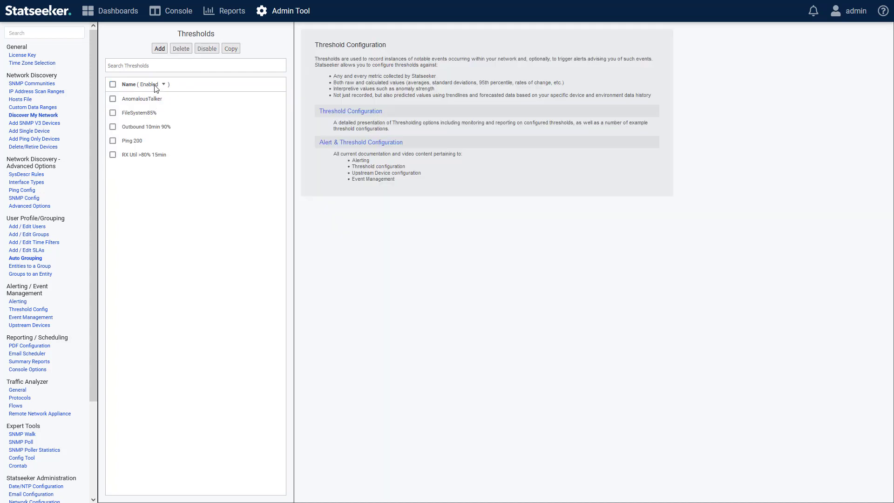
click(156, 85)
click(153, 94)
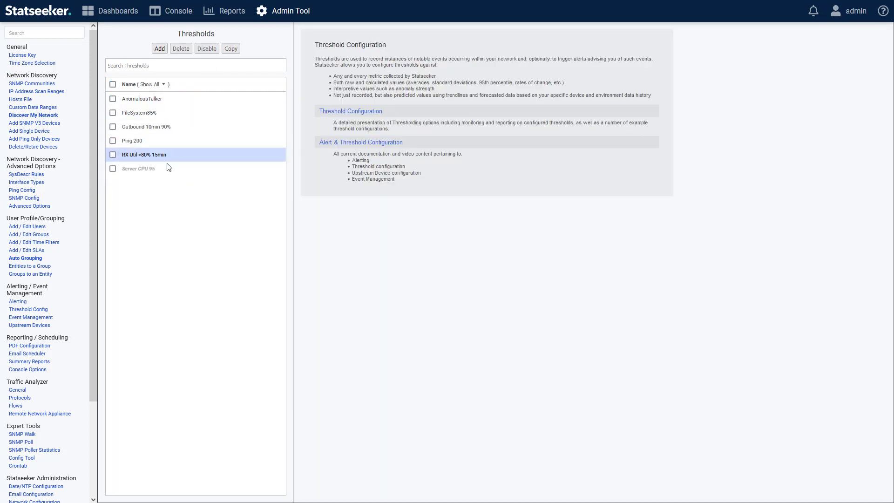
Reopen the Server CPU 95 threshold and examine its available entity filter types.
click(137, 169)
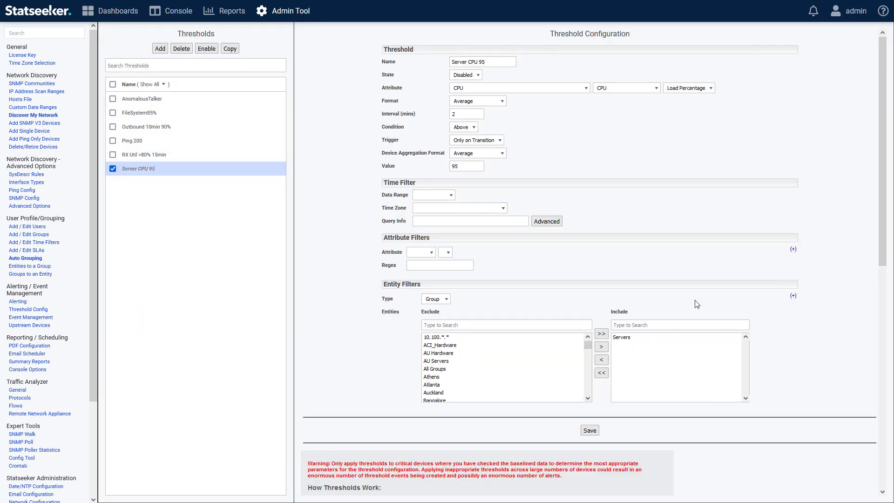
click(438, 303)
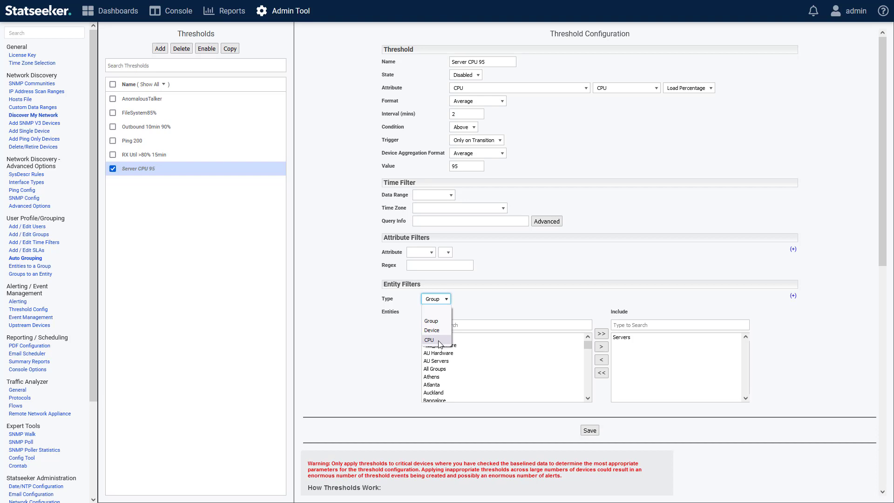
click(538, 304)
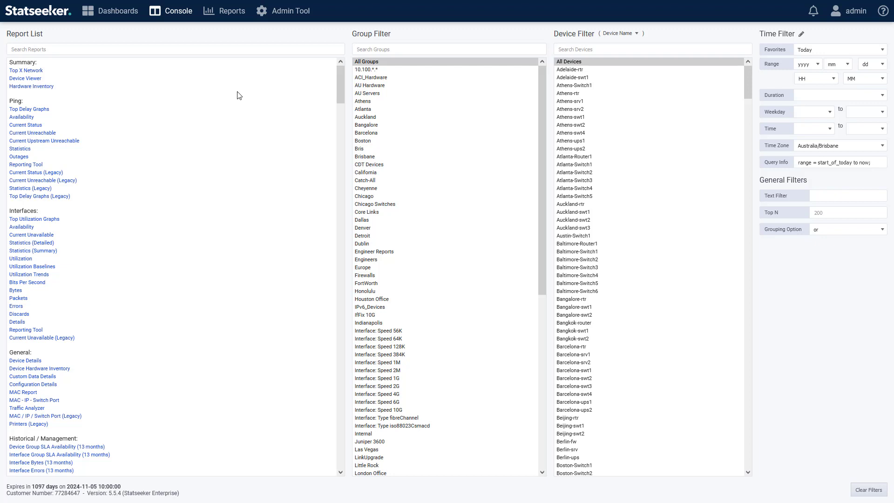
Run the Threshold Summary report from the Console and open the Threshold Report for AnomalousTalker.
drag(340, 80, 340, 138)
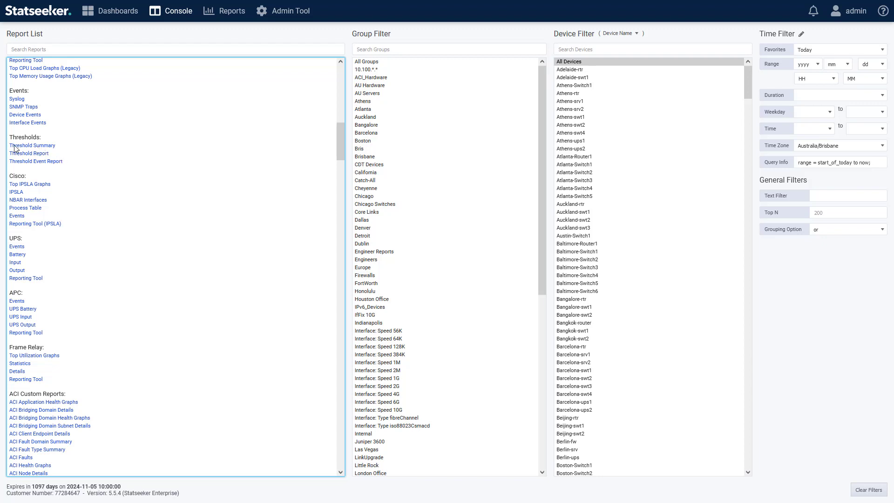
click(39, 147)
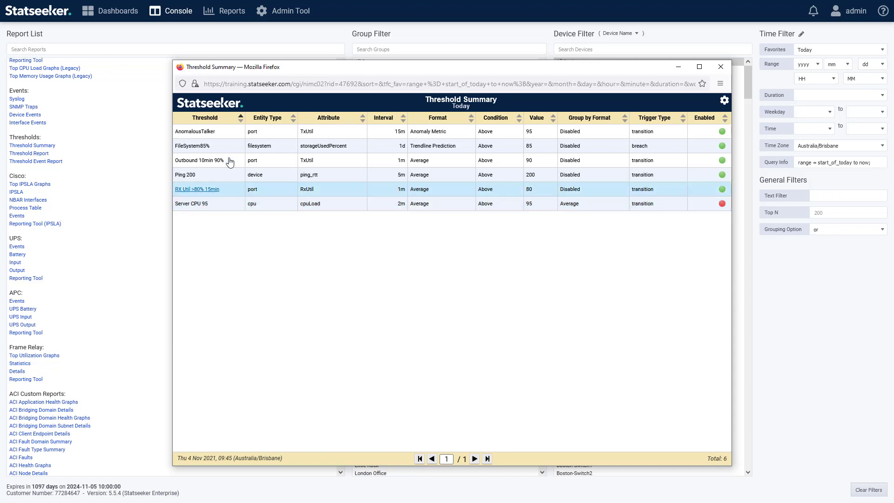
click(191, 133)
drag(272, 0, 437, 65)
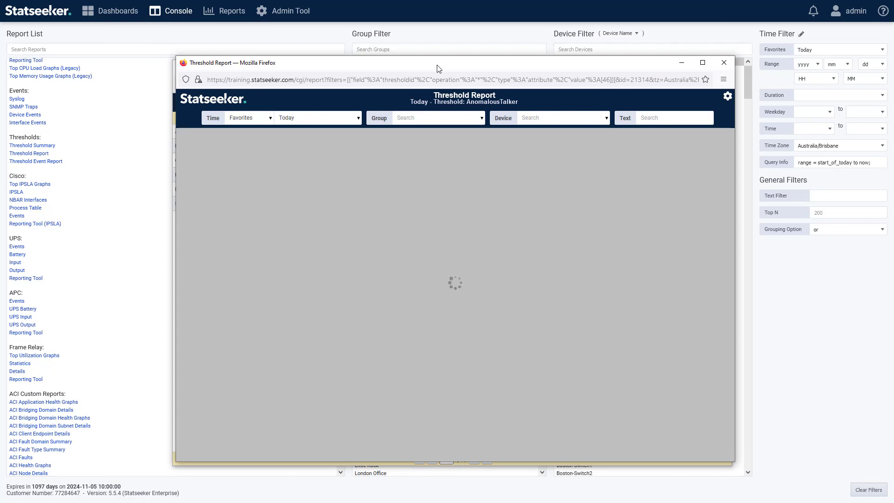
drag(437, 65, 435, 70)
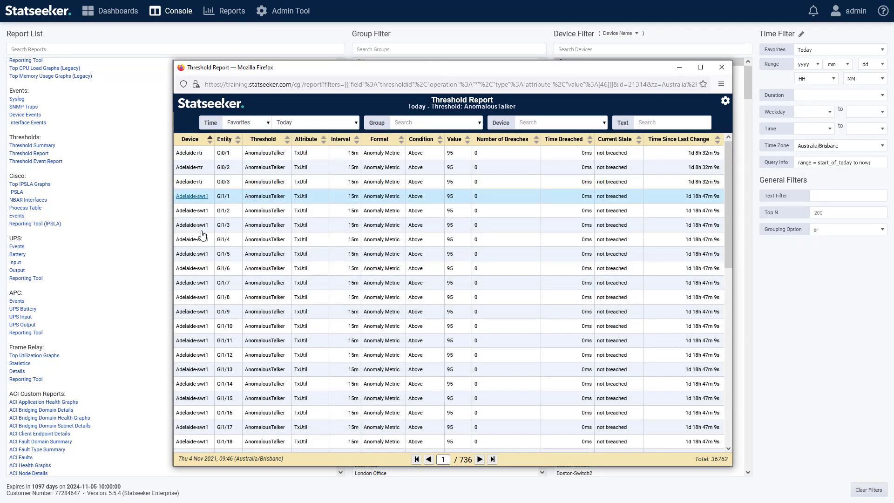
Sort the Threshold Report by number of breaches, highest first, and open the breach events for Manila-swt1 Gi3/23.
click(537, 143)
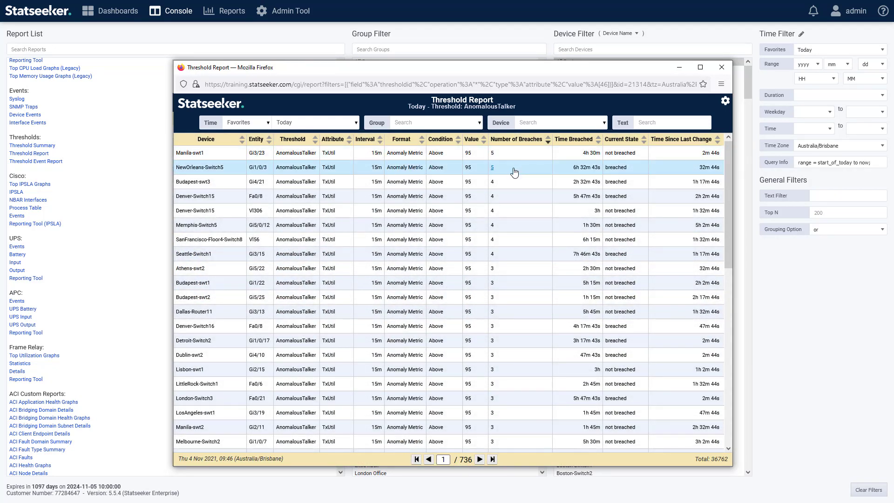
click(492, 155)
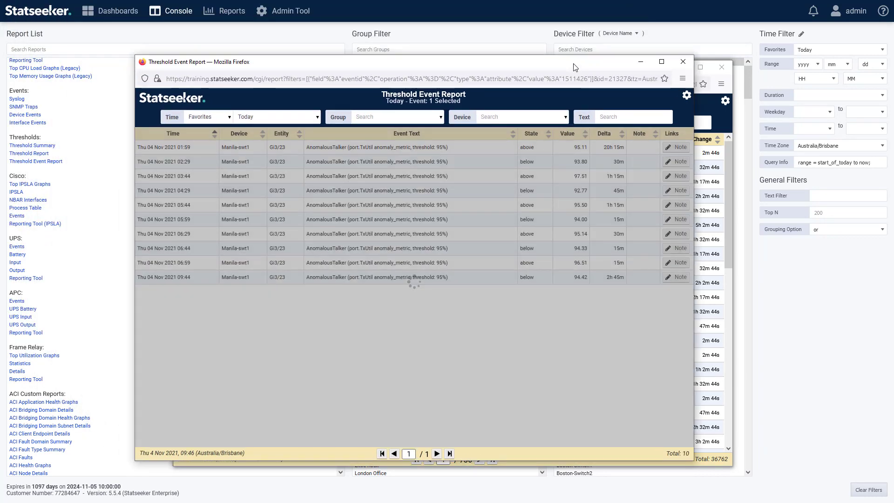
drag(576, 67, 615, 73)
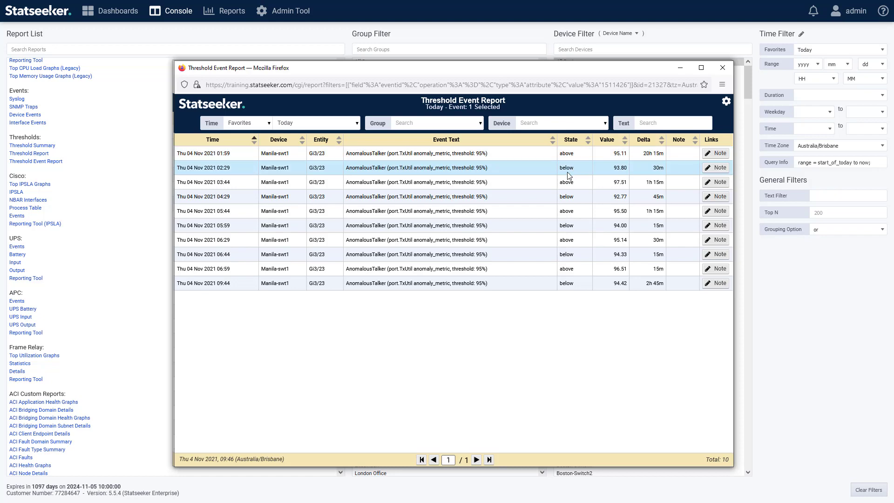
Filter the Threshold Event Report by the text "above".
click(675, 123)
text(abov)
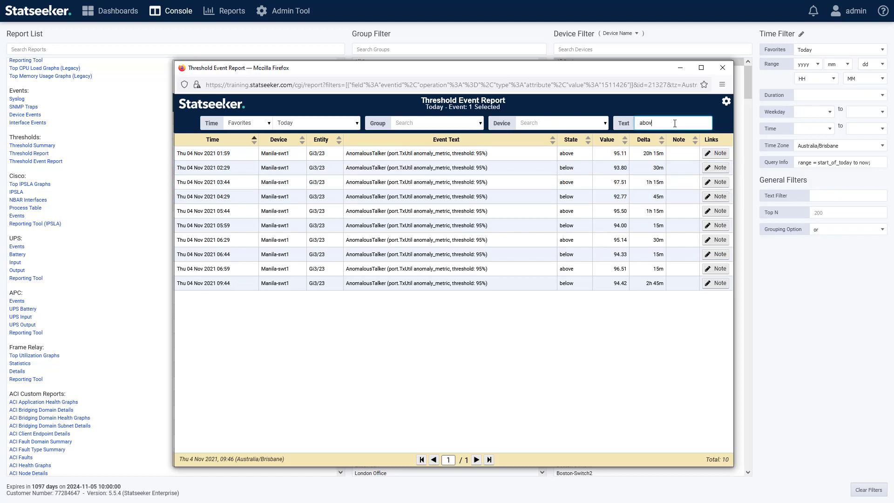
text(e)
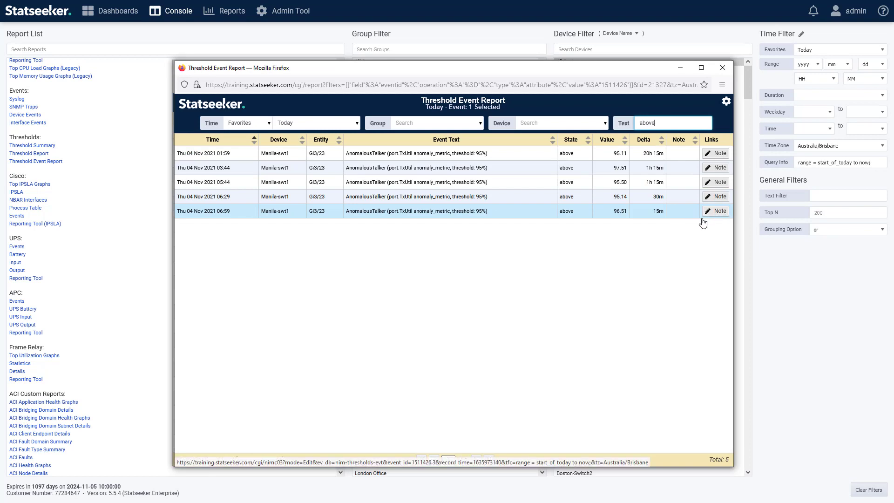
Return to the threshold configuration in the Admin Tool and open the Outbound 10min 90% threshold.
click(286, 14)
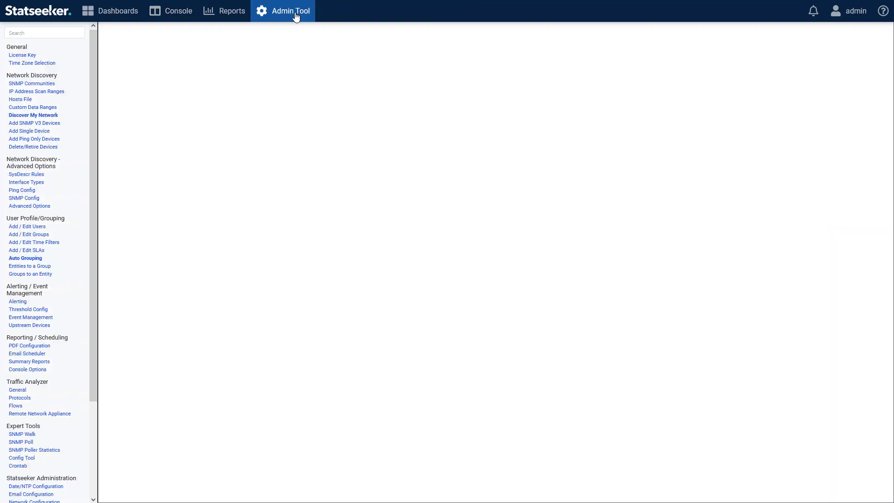
click(37, 310)
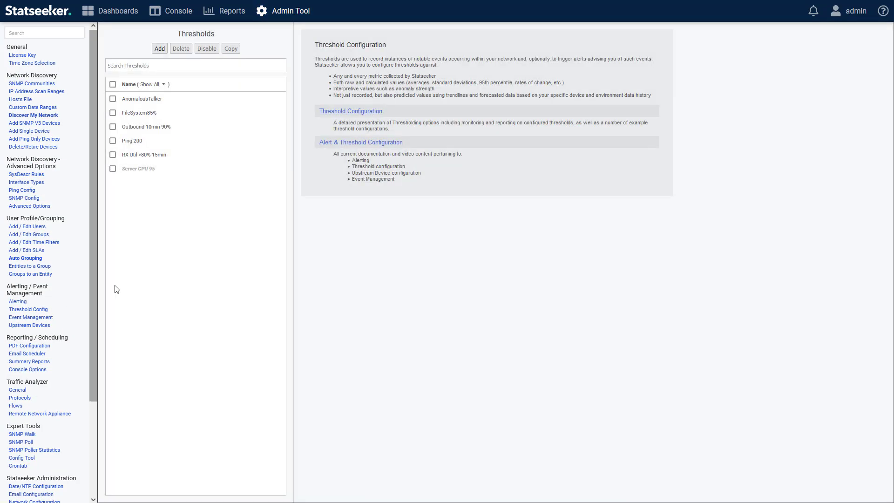
click(153, 126)
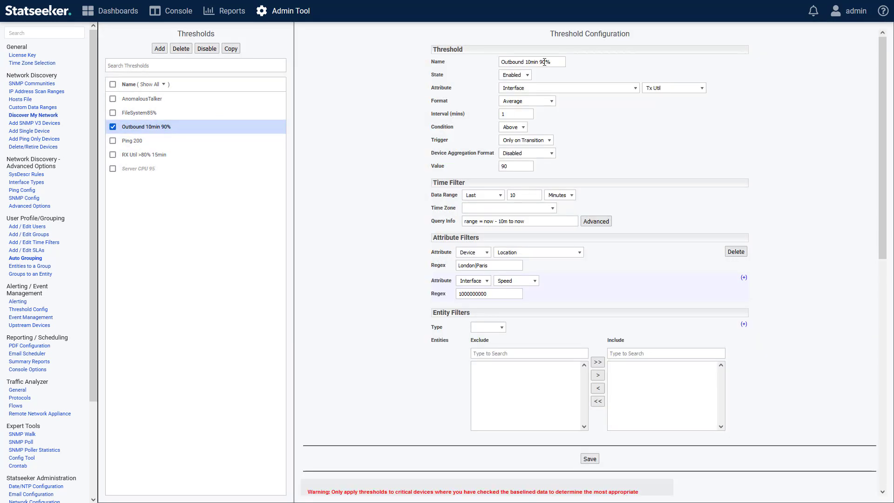
Try to save the threshold as Outbound 10min 95% with a value of 95, and cancel at the confirmation.
click(544, 62)
key(Delete)
text(5)
click(515, 166)
key(BackSpace)
text(5)
click(590, 461)
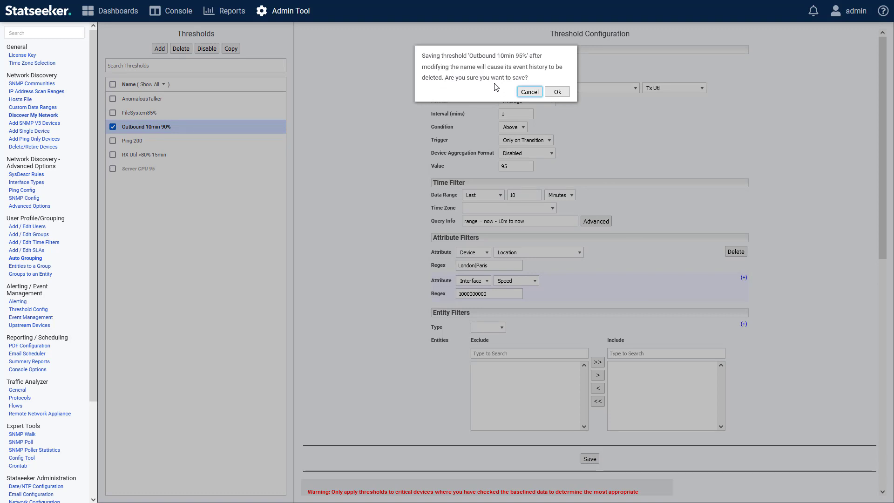
click(529, 92)
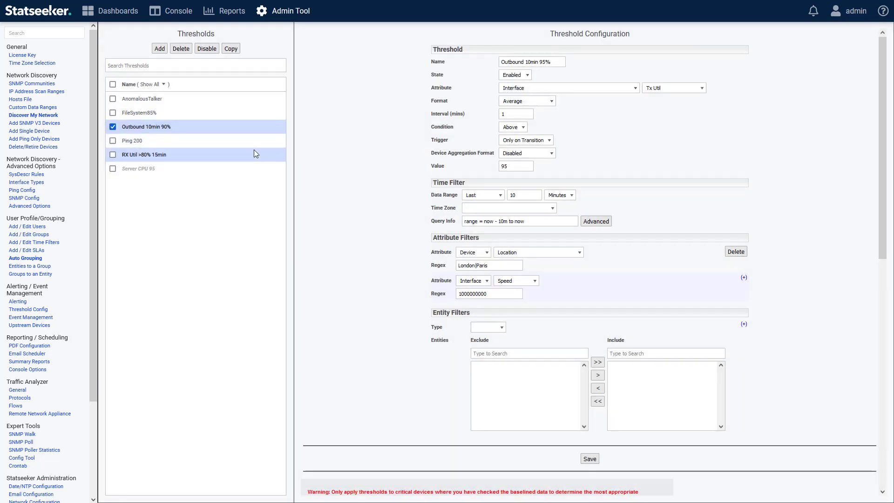
Disable the Outbound 10min 90% threshold and make a copy of it.
click(207, 48)
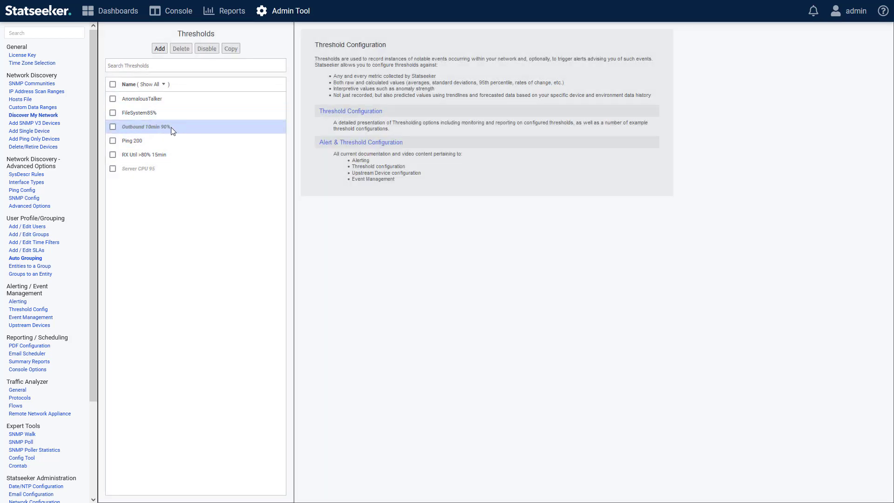
click(171, 128)
click(230, 52)
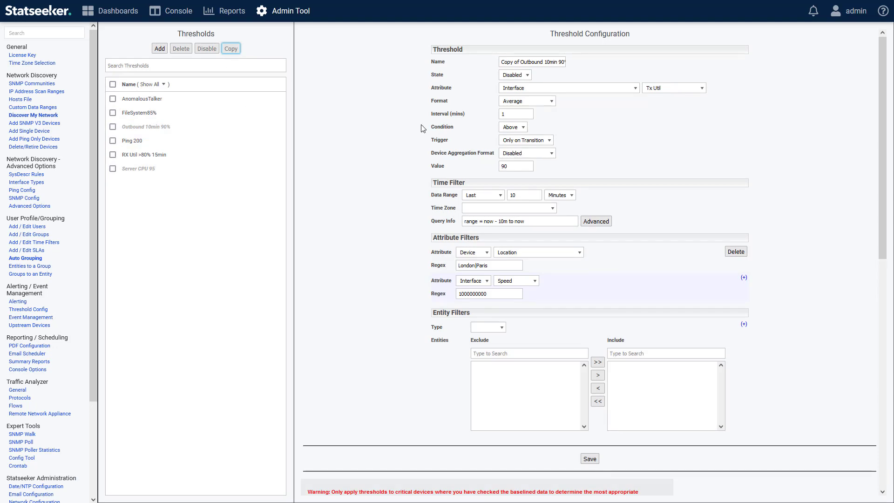
Name the copied threshold Outbound 10min 95%, set its value to 95, and save it.
drag(520, 62, 465, 61)
key(BackSpace)
drag(542, 61, 546, 61)
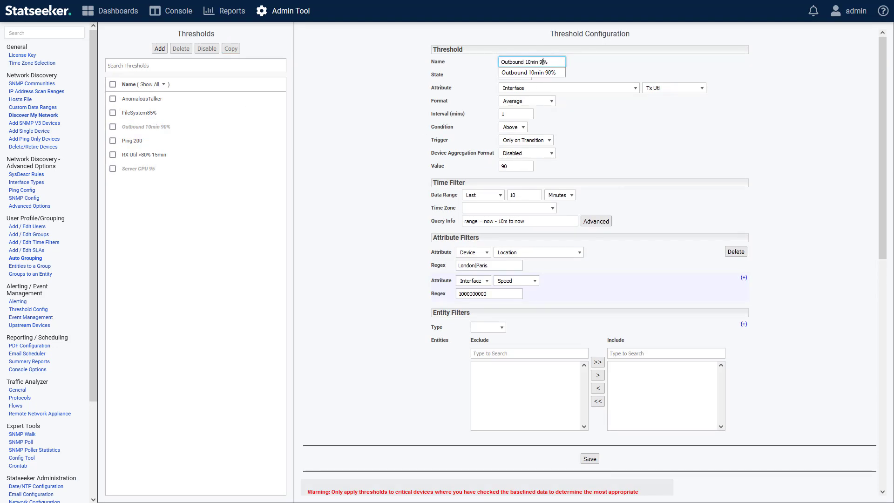
text(5)
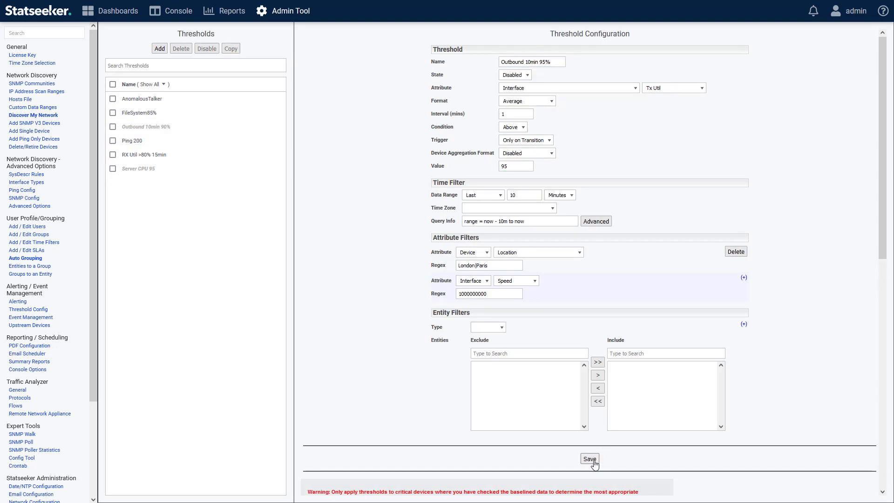
click(593, 461)
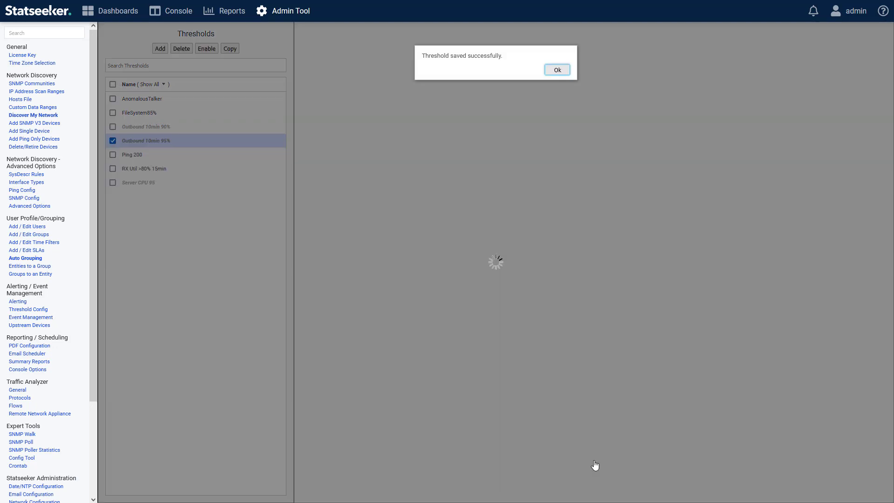
click(555, 71)
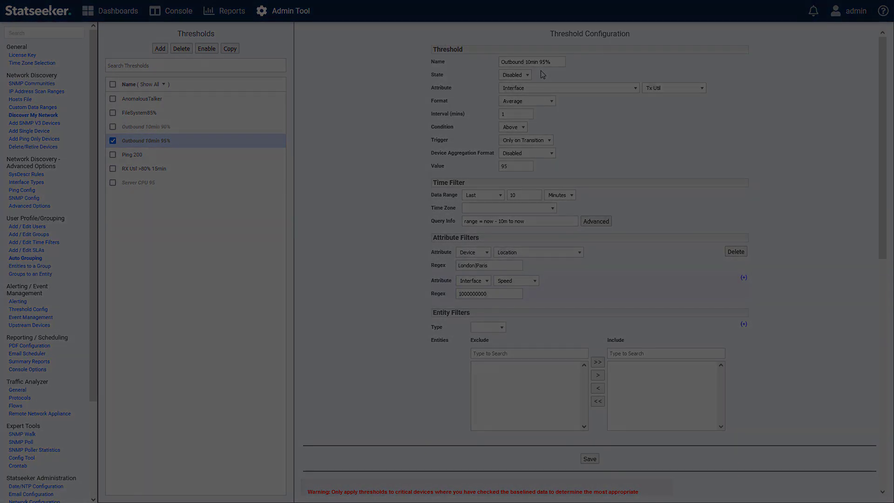